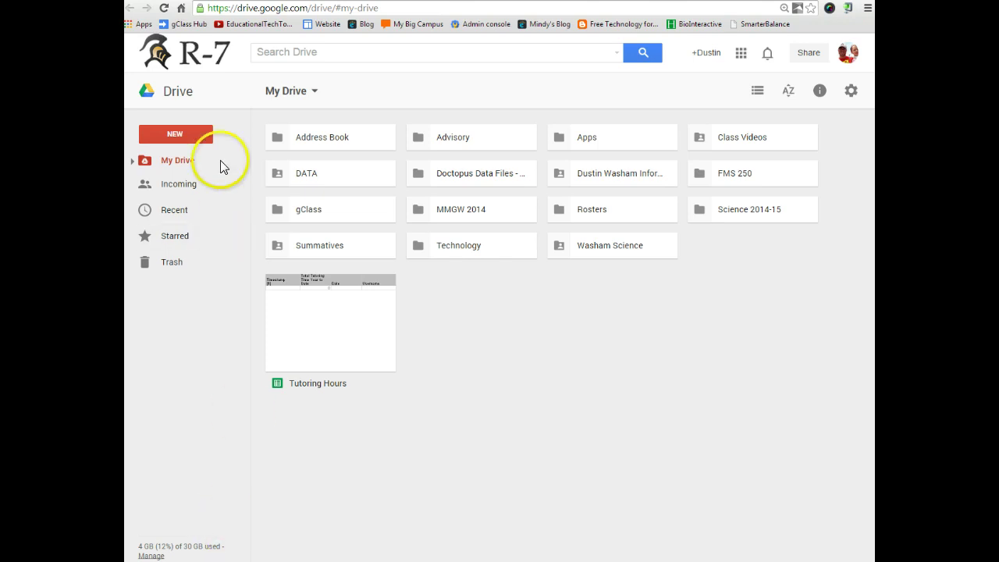
- Create a new blank Google Sheets spreadsheet from Google Drive's New menu
click(174, 134)
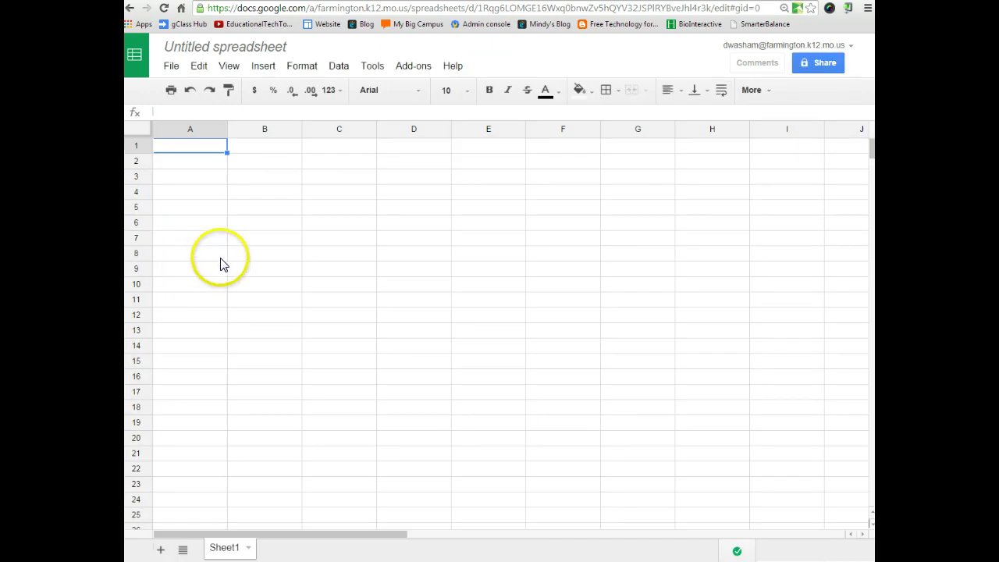
- Rename the 'Untitled spreadsheet' to 'Delete Me'
click(194, 51)
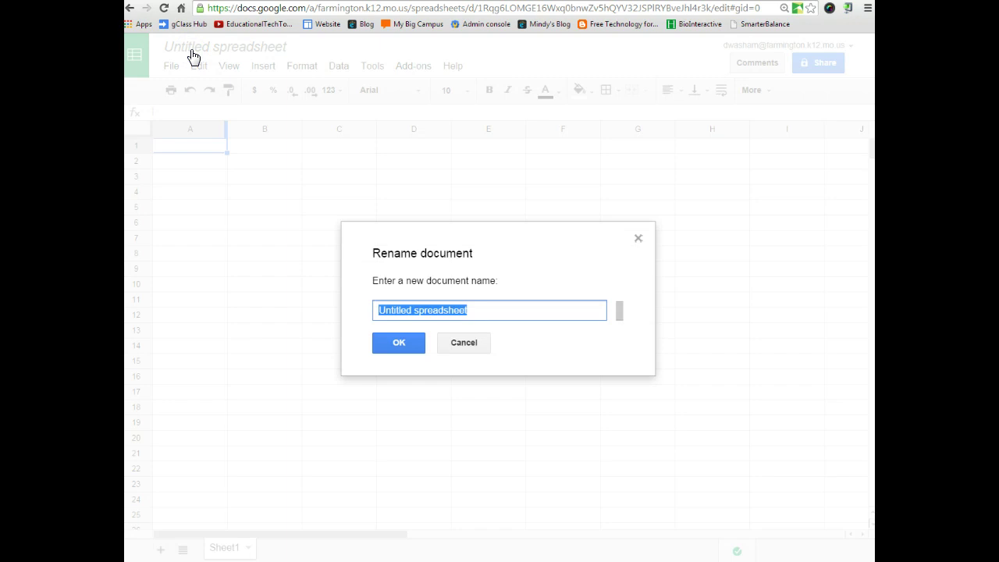
text(Delete Me)
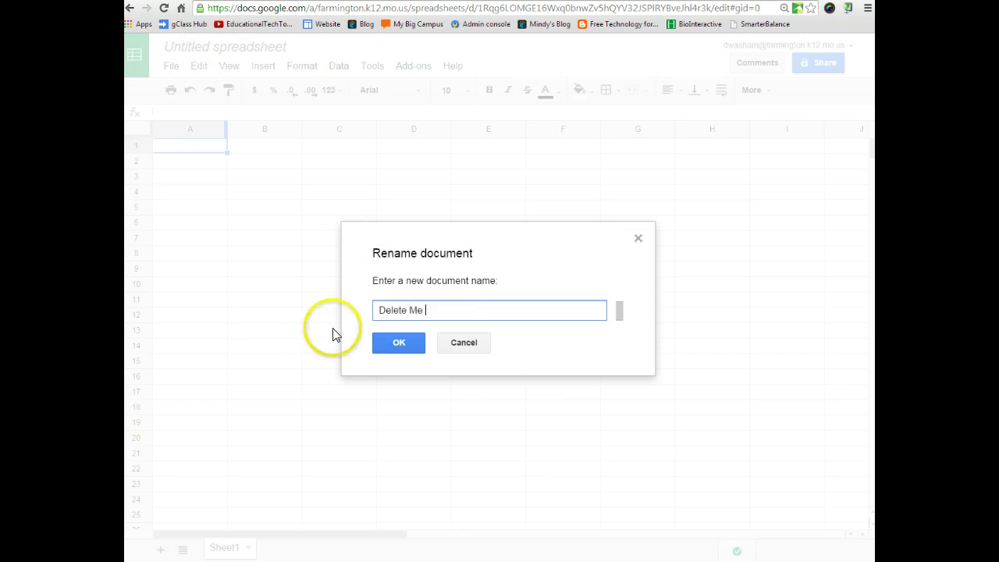
click(395, 349)
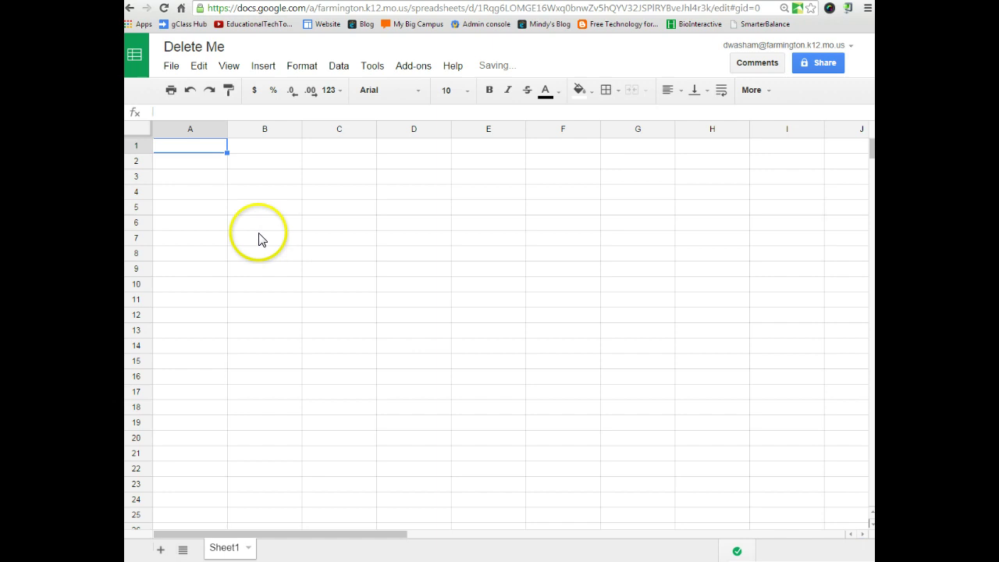
click(203, 181)
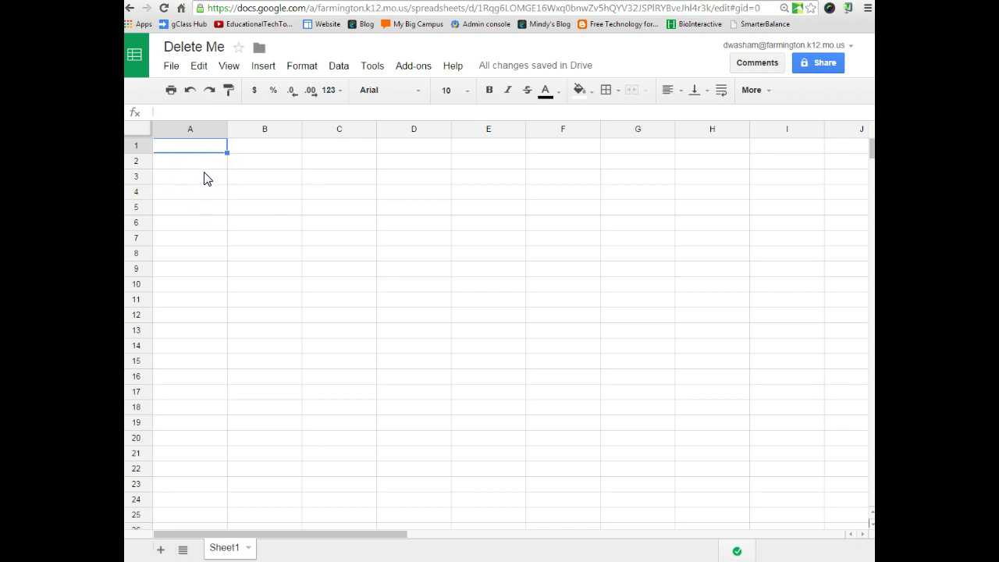
- Enter the heading 'Teacher' in A1 and four teacher names in A2:A5
click(215, 174)
click(227, 173)
text(Teacher)
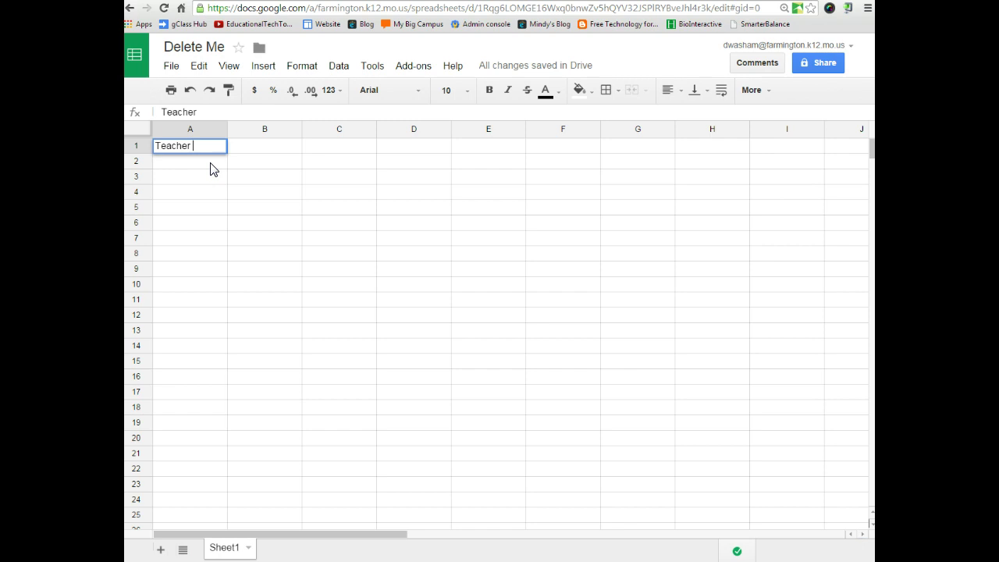
key(Return)
text(Washam)
key(Return)
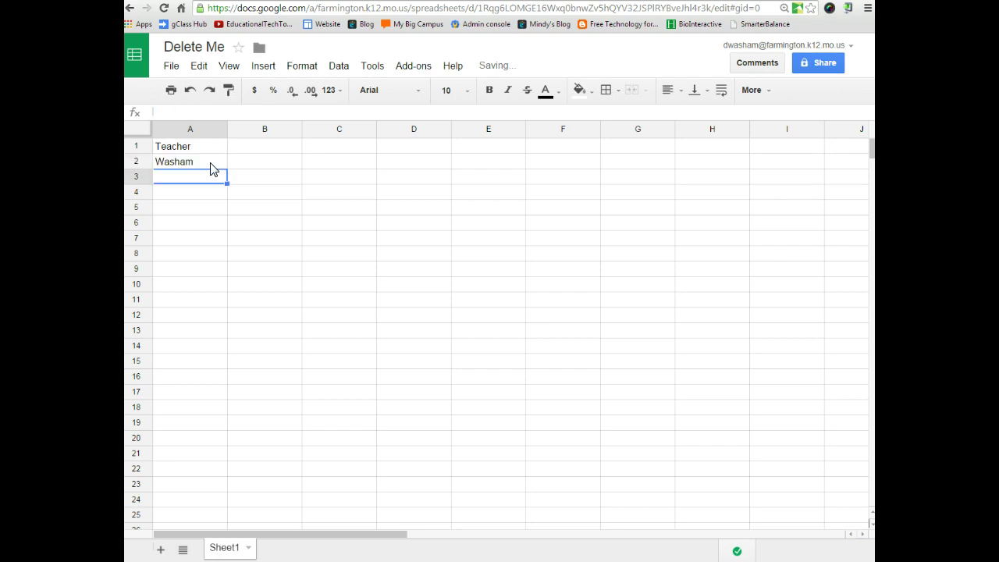
text(Howe)
key(Return)
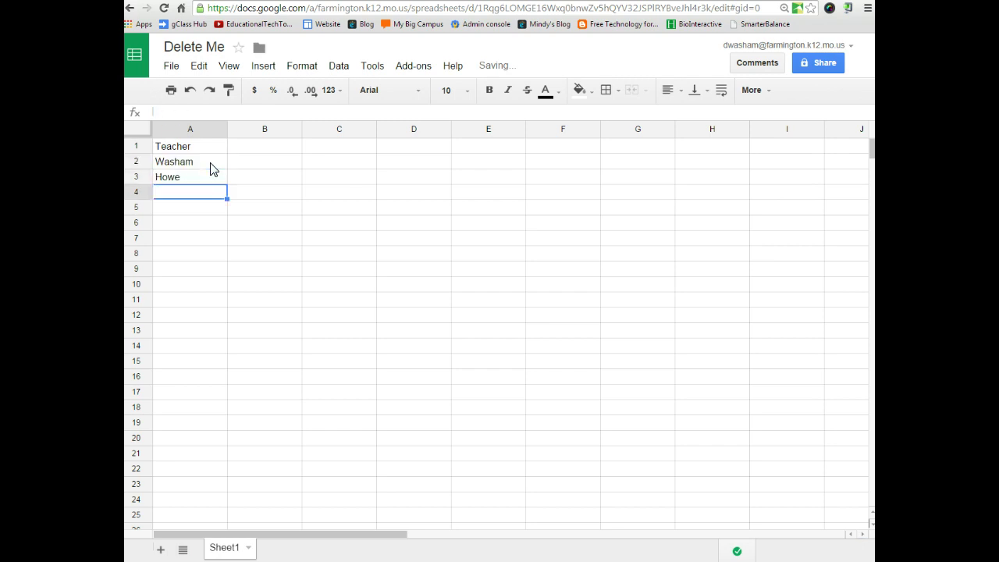
text(Lankfor)
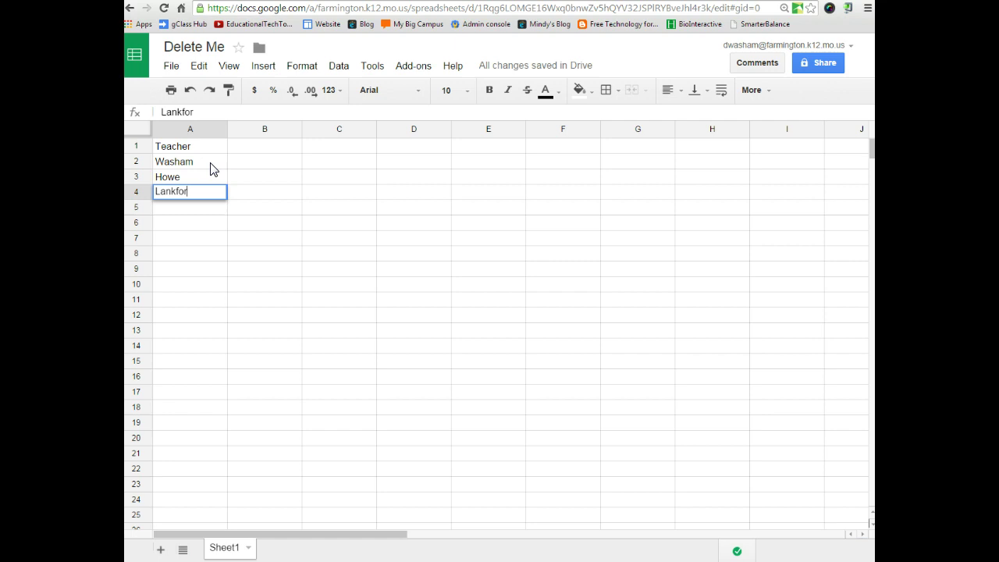
text(d)
key(Return)
text(Doty)
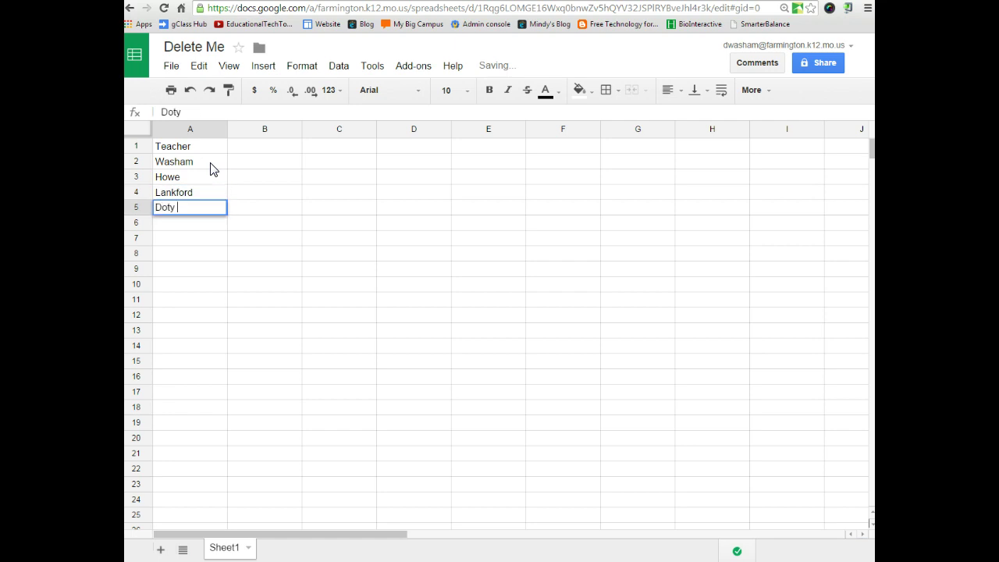
key(Up)
key(Up)
key(Up)
key(Up)
- Enter the heading 'Wings' in B1 with values 42, 31, 16 and 57 below it
key(Right)
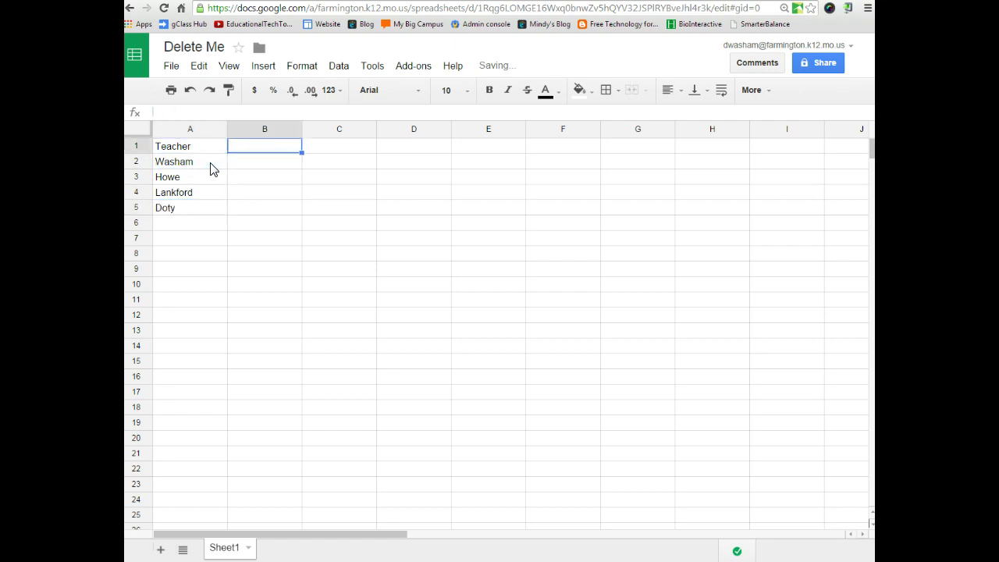
text(W)
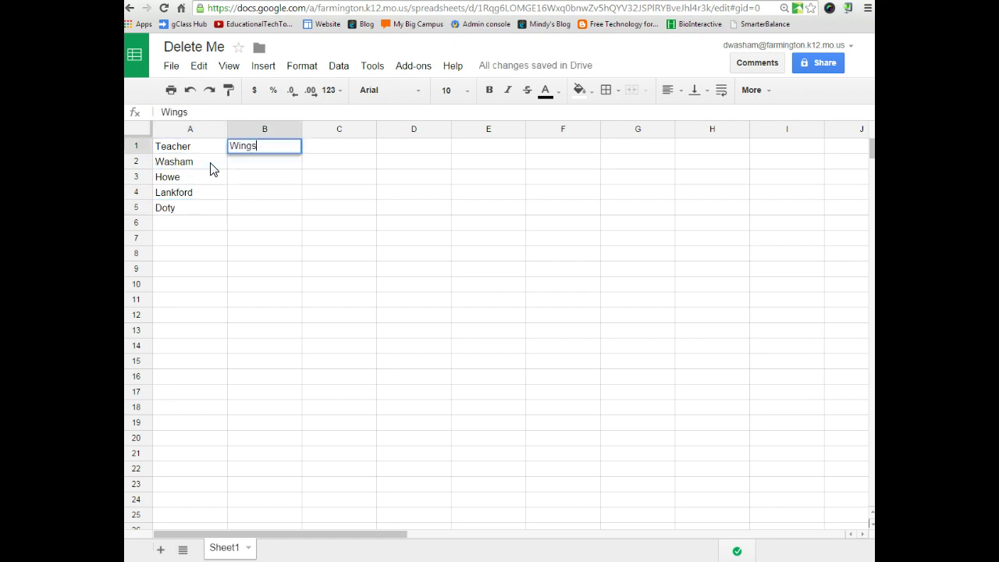
text(ings)
key(Return)
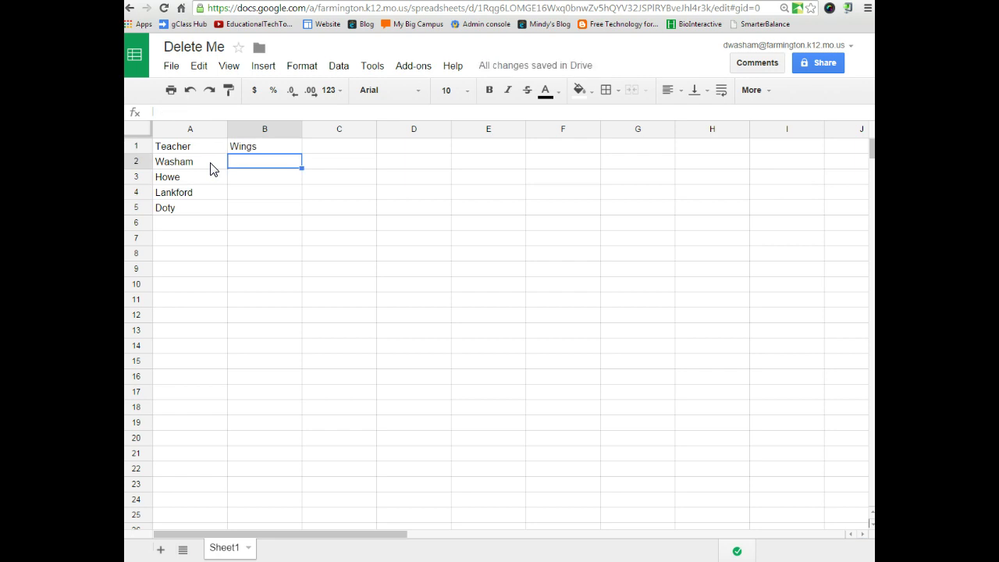
text(42)
key(Return)
text(31)
key(Return)
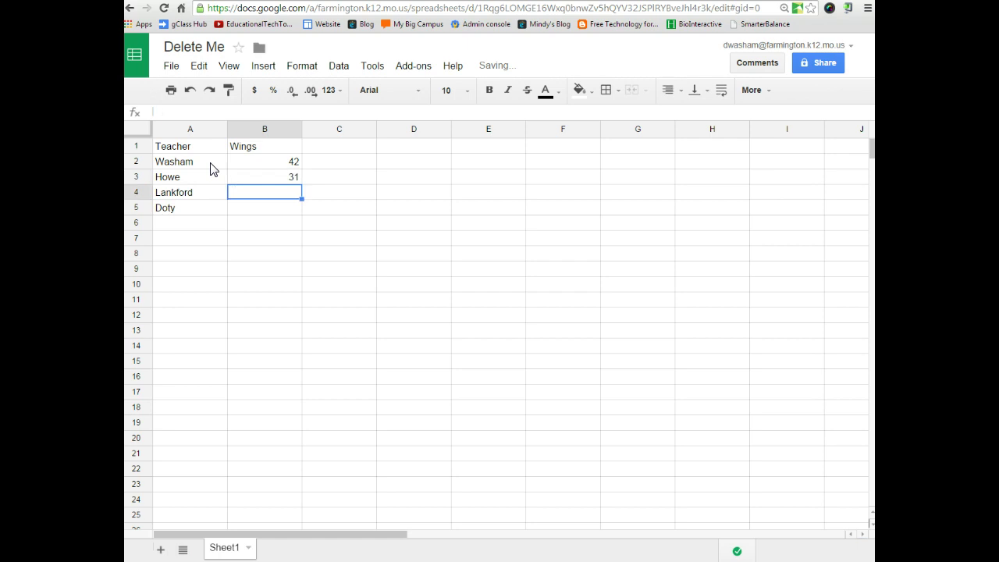
text(16)
key(Return)
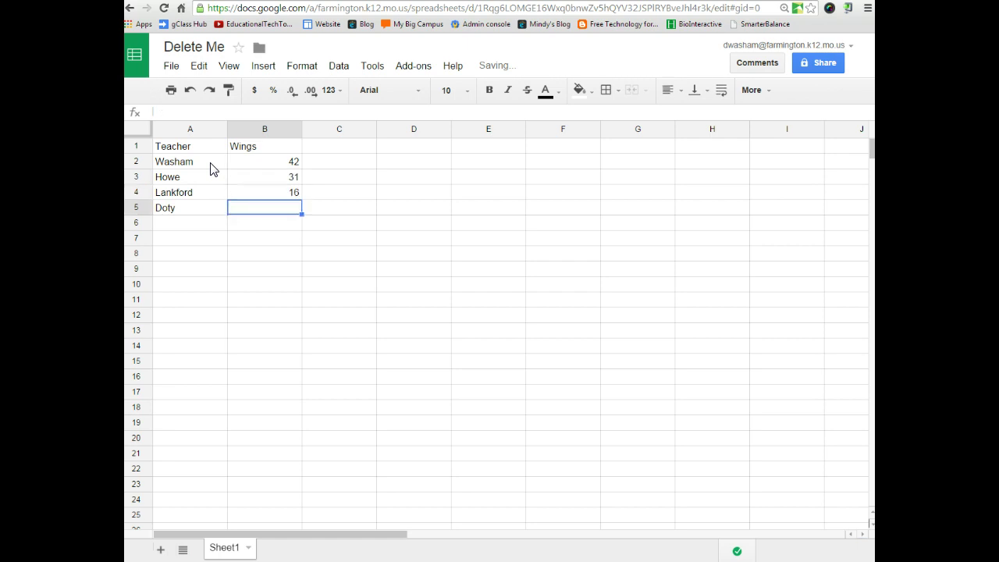
text(2)
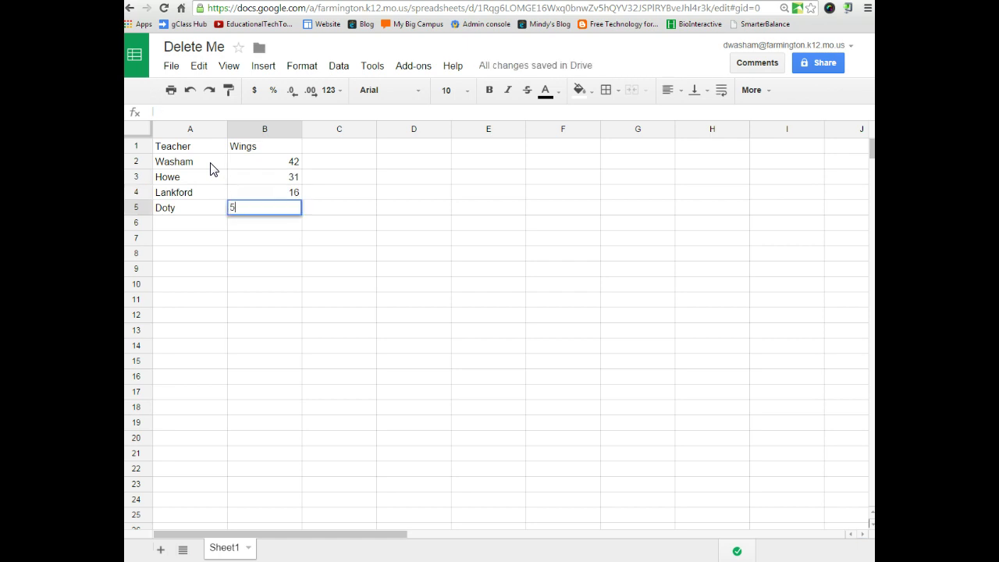
text(7)
key(Return)
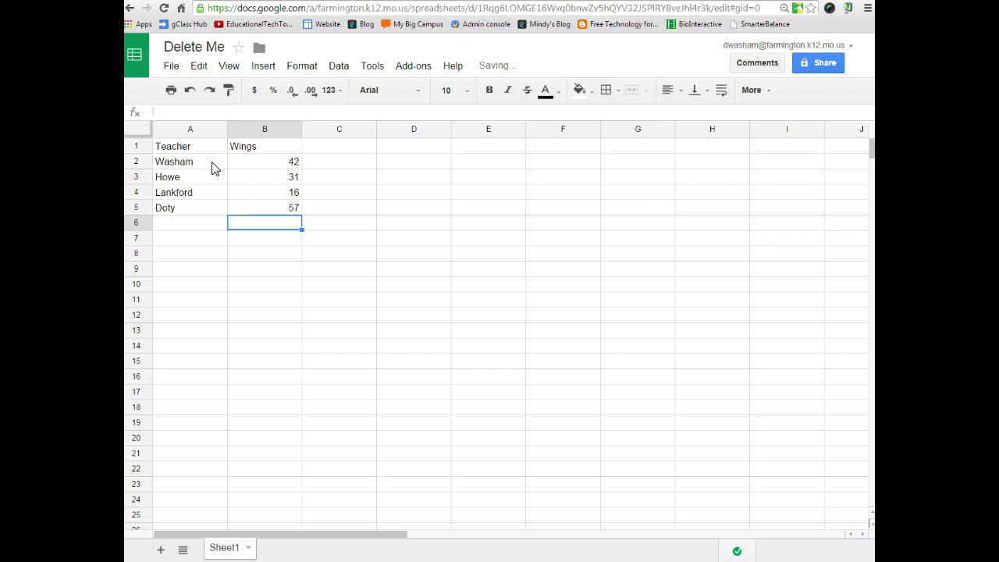
- Select the Teacher and Wings table in A1:B5 and bring up the Insert menu
click(212, 226)
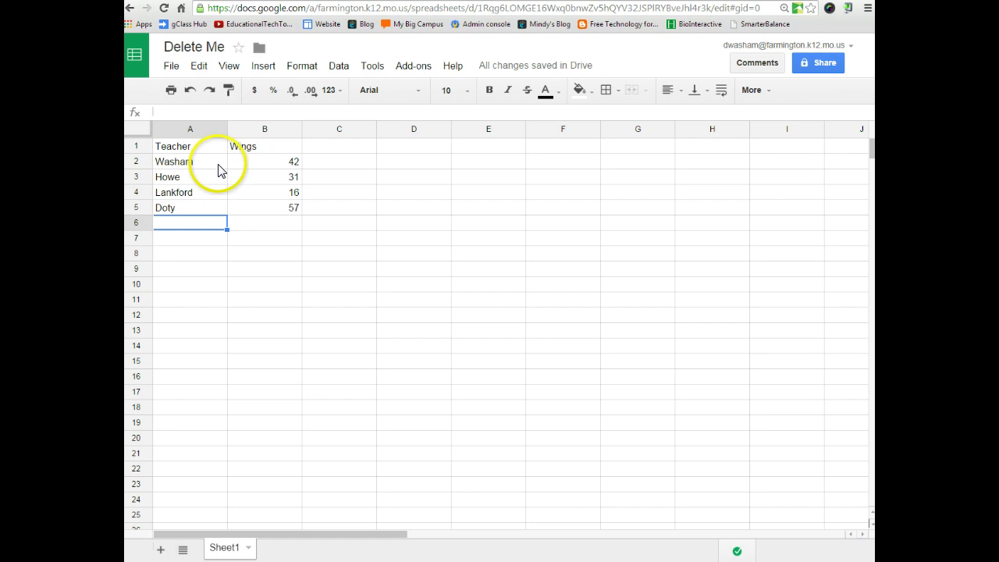
drag(224, 150, 260, 211)
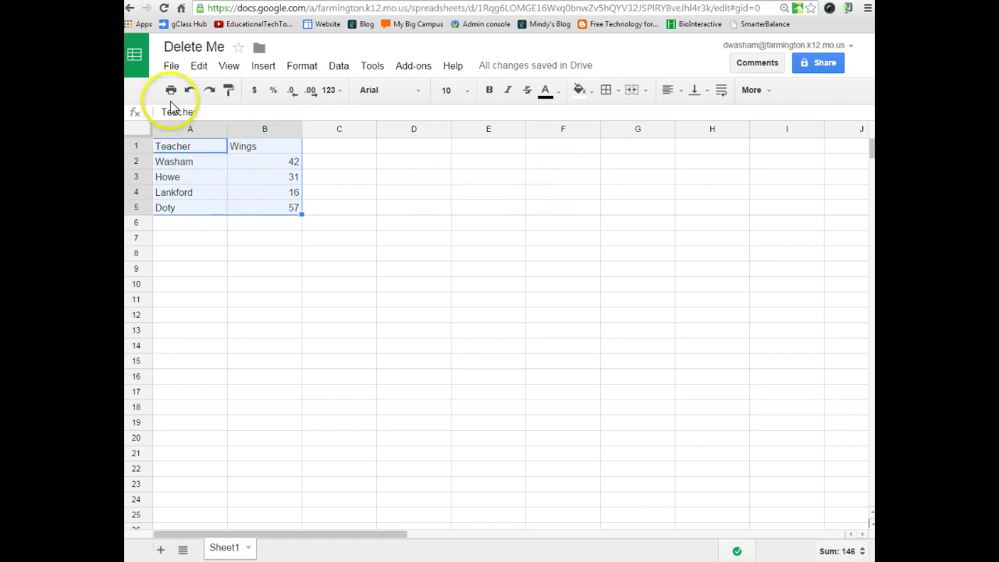
click(770, 90)
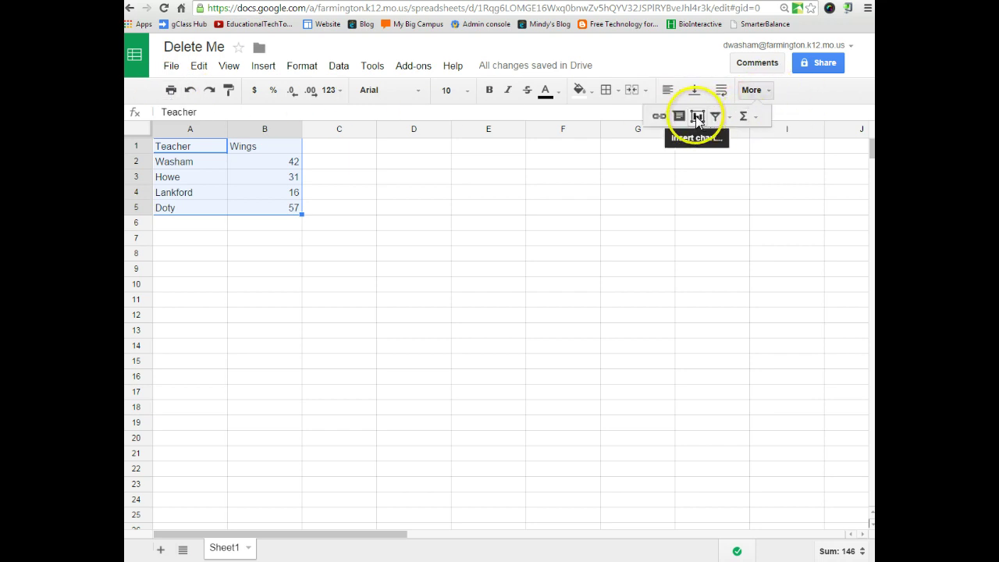
click(266, 69)
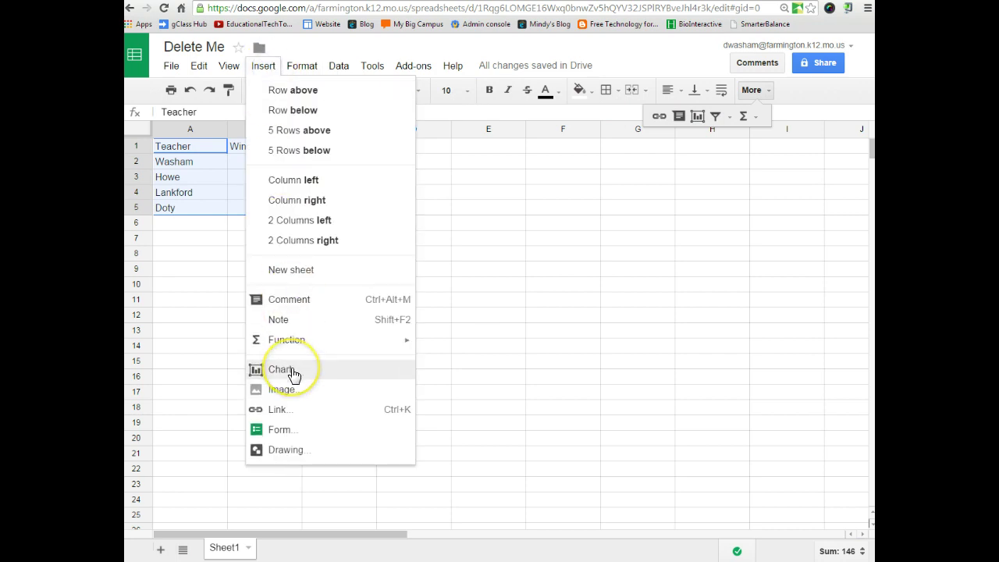
- Insert a chart from A1:B5 and make it a column chart of Wings per teacher
click(698, 115)
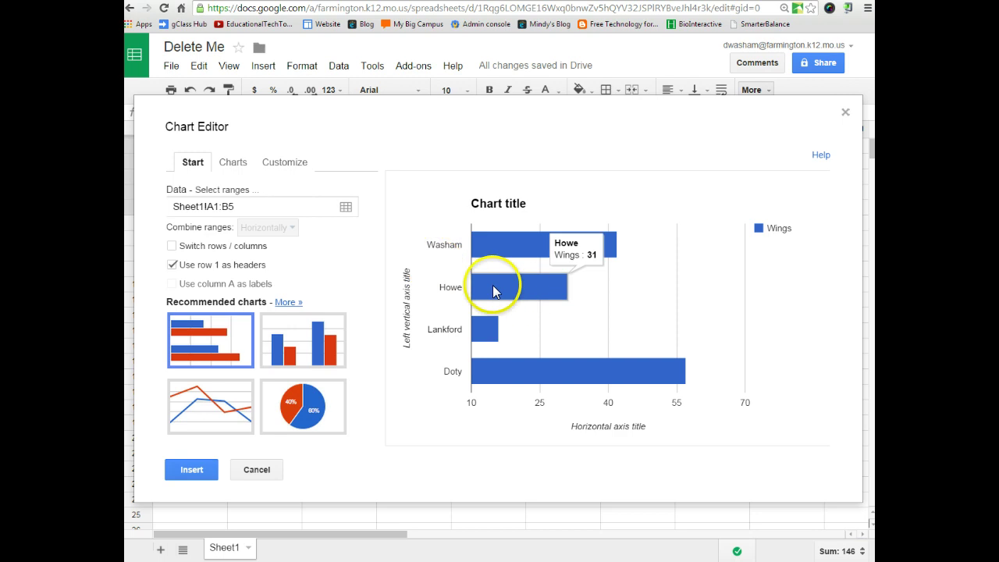
click(294, 336)
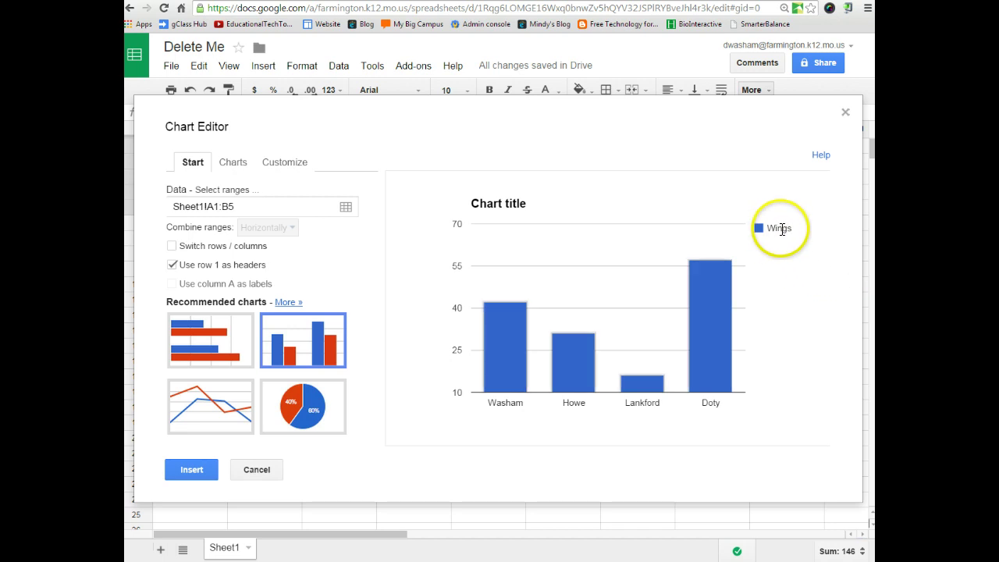
mouse_move(708, 279)
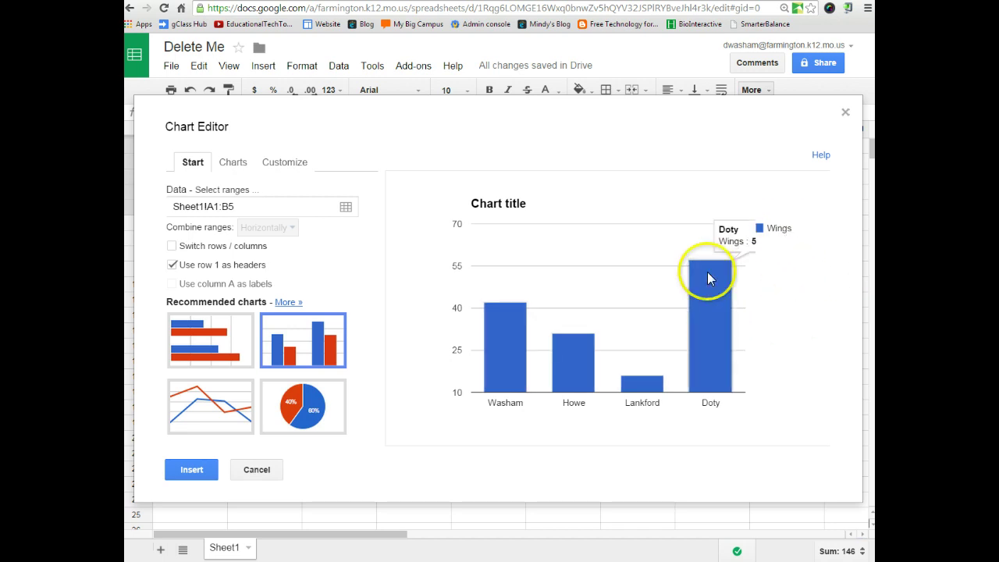
- Replace the placeholder chart title with 'The Effect of Teacher on Wings Ate'
click(286, 168)
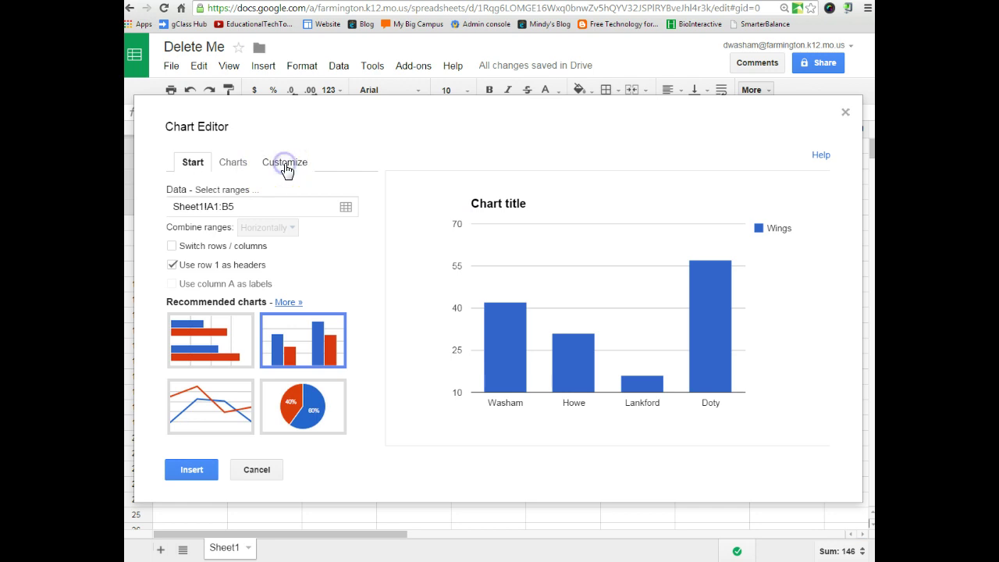
click(294, 169)
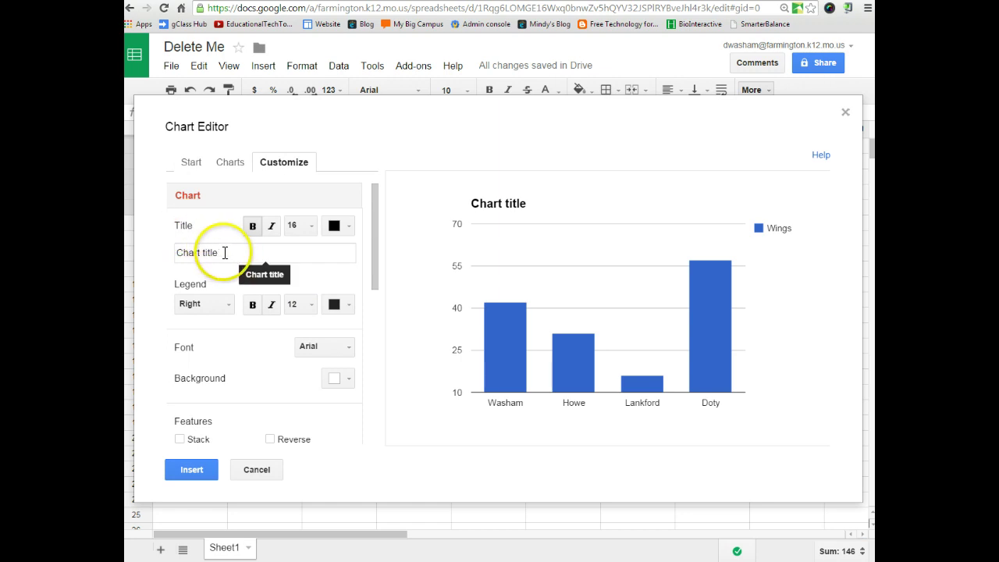
drag(225, 252, 168, 256)
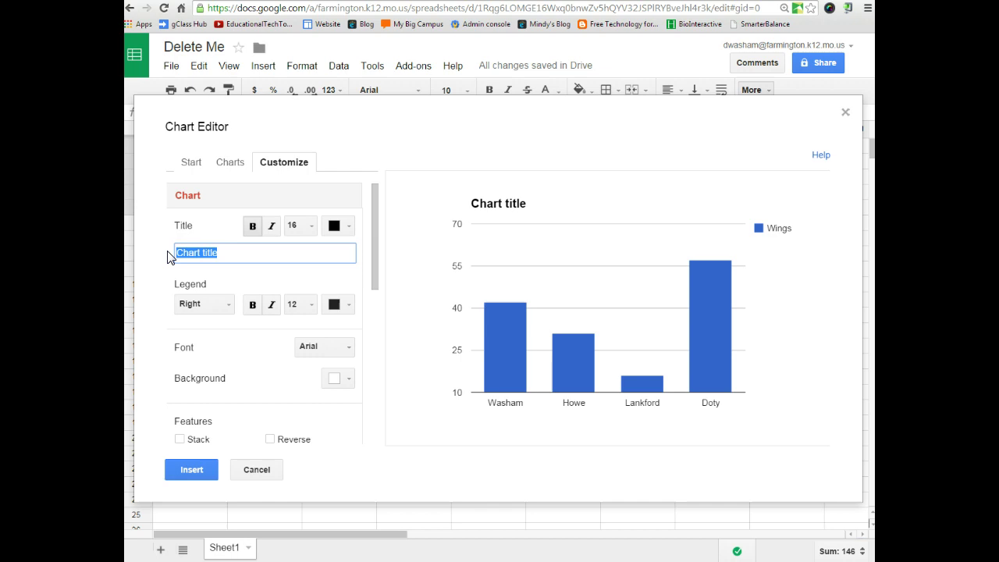
text(The Effect of Teacher on Wings Ate)
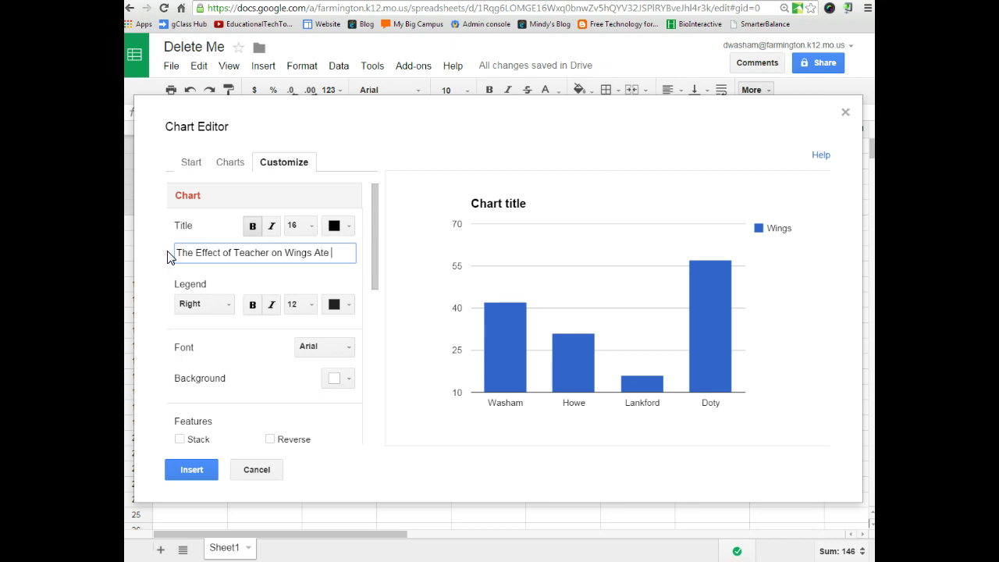
click(183, 254)
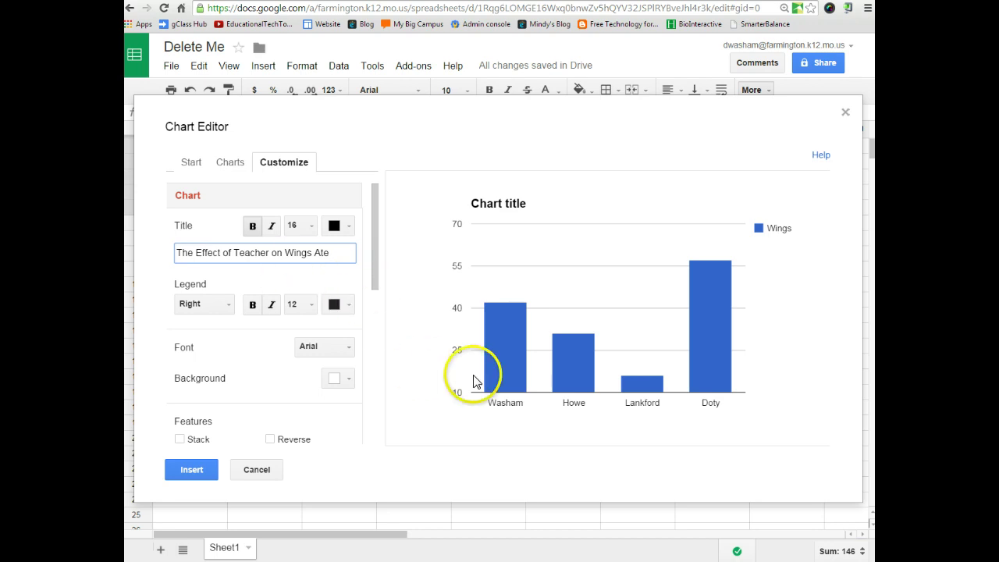
drag(373, 255, 376, 268)
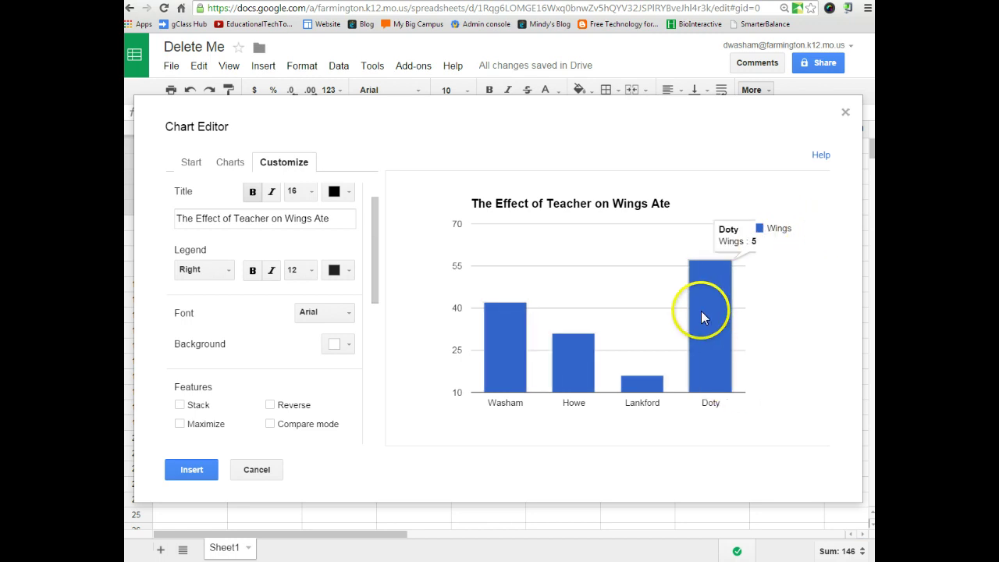
click(227, 269)
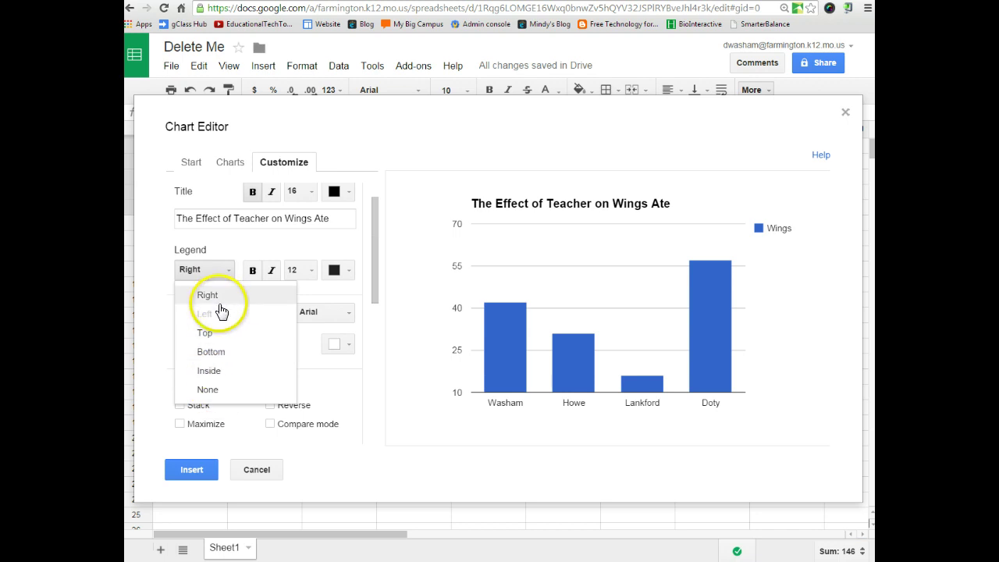
click(222, 353)
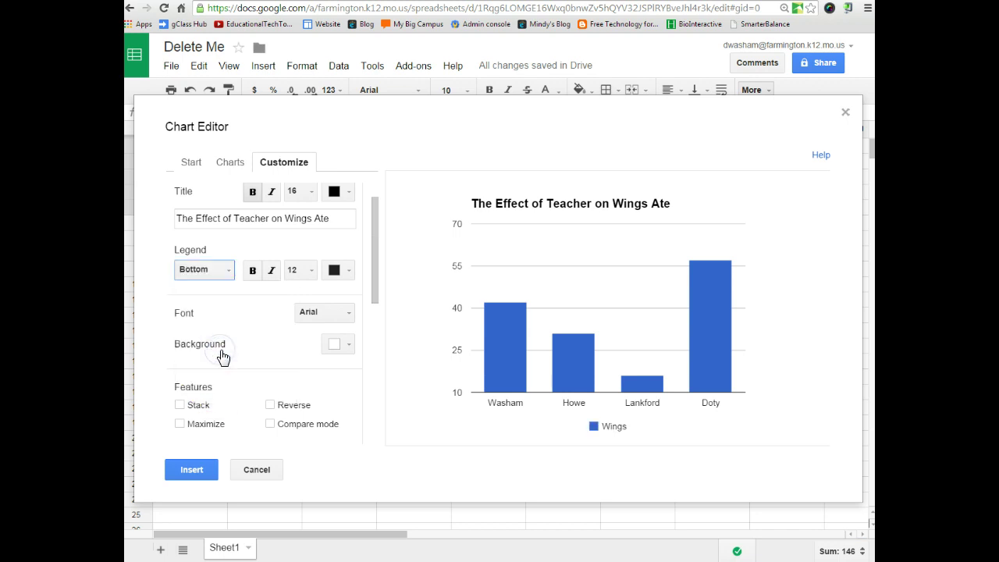
click(223, 271)
click(225, 293)
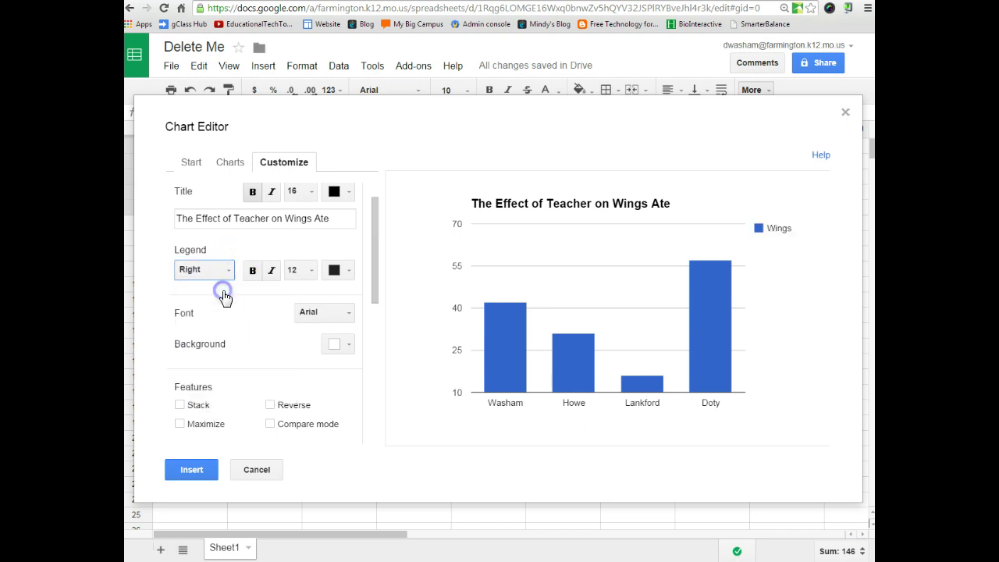
click(223, 271)
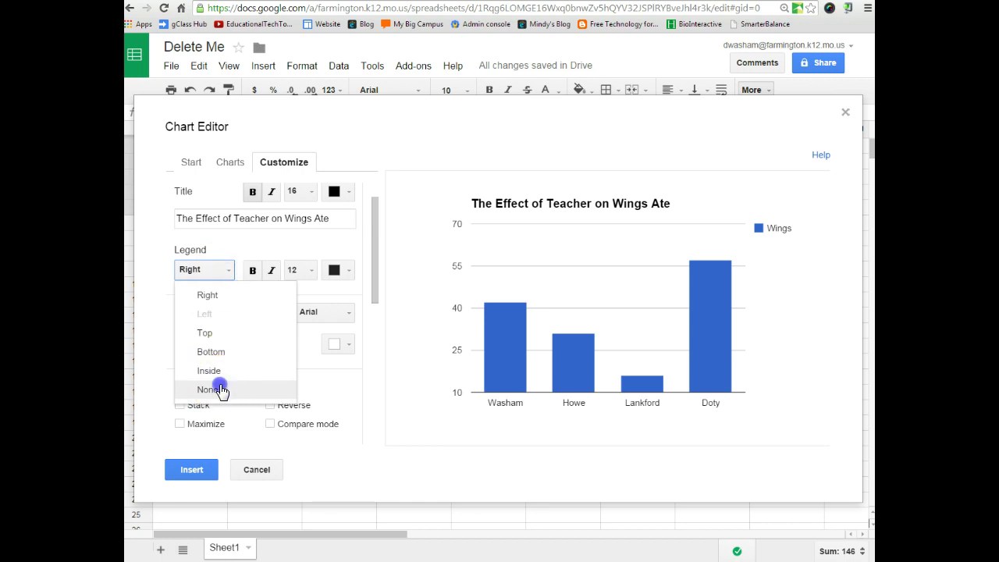
click(221, 390)
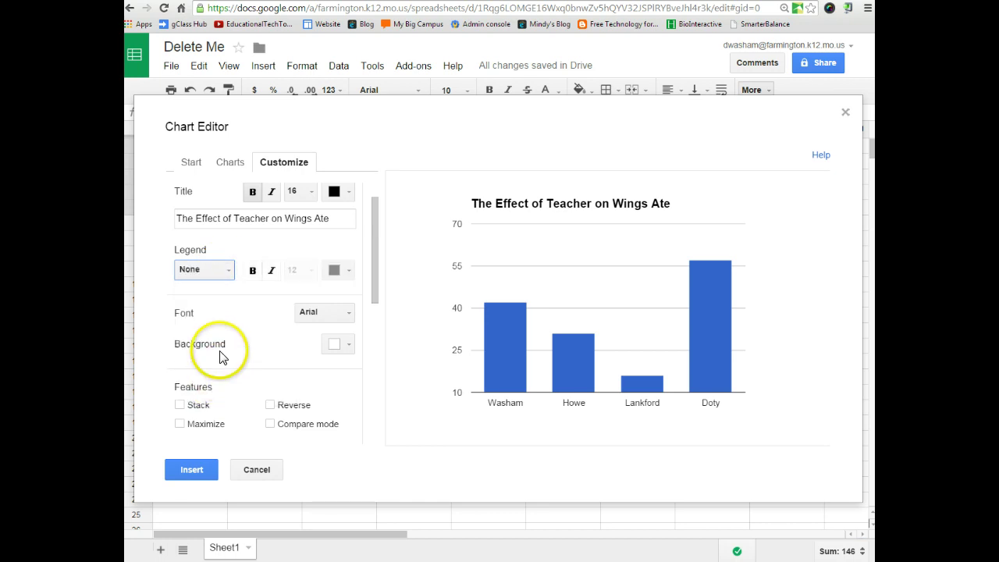
click(223, 270)
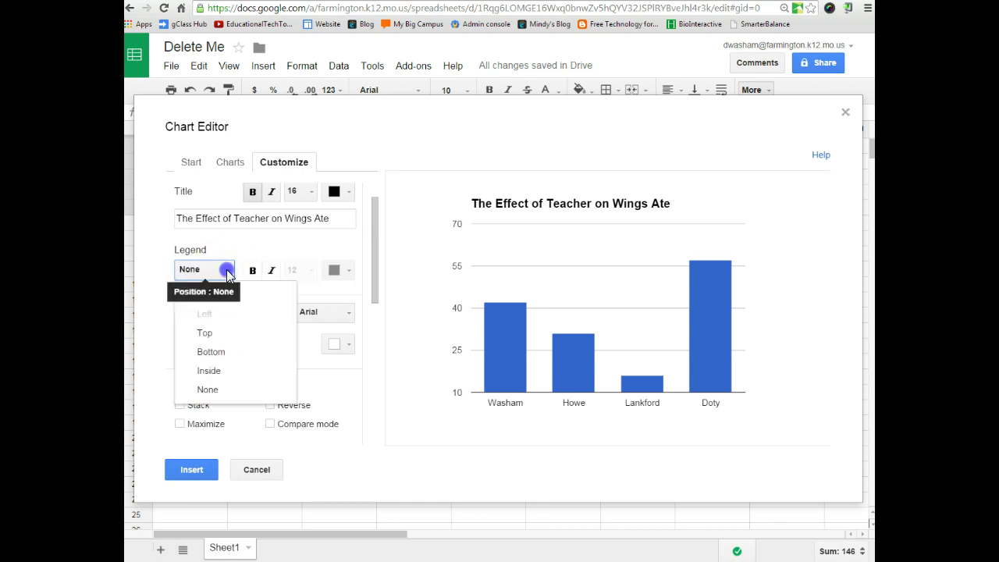
click(222, 297)
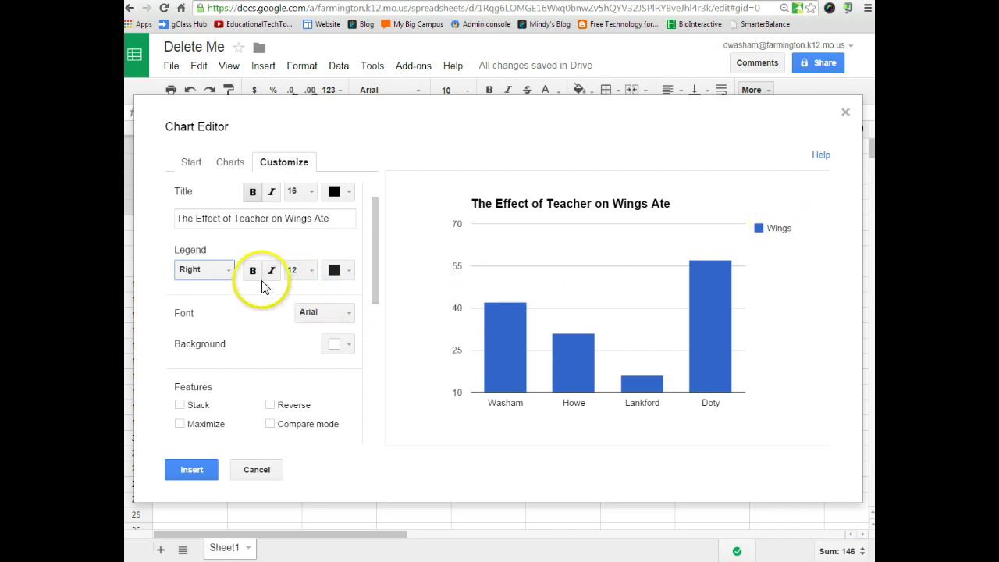
click(374, 252)
- Title the horizontal axis 'Teachers (units)'
drag(374, 251, 368, 337)
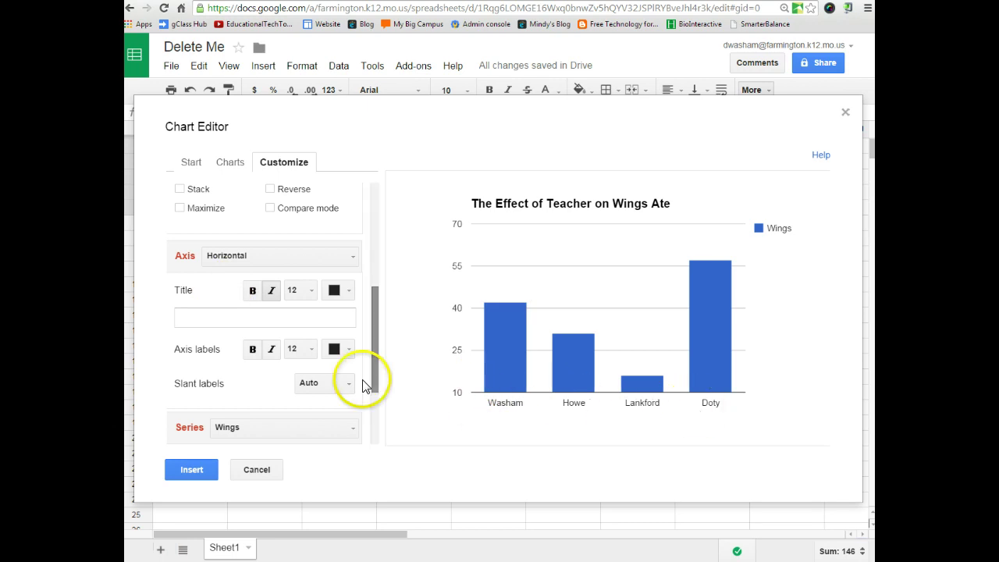
click(196, 320)
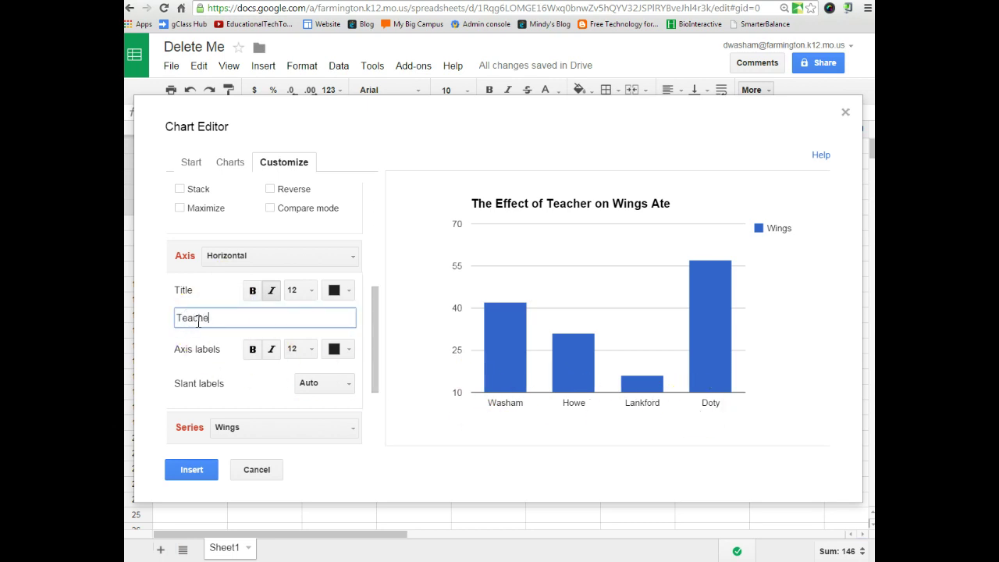
click(242, 320)
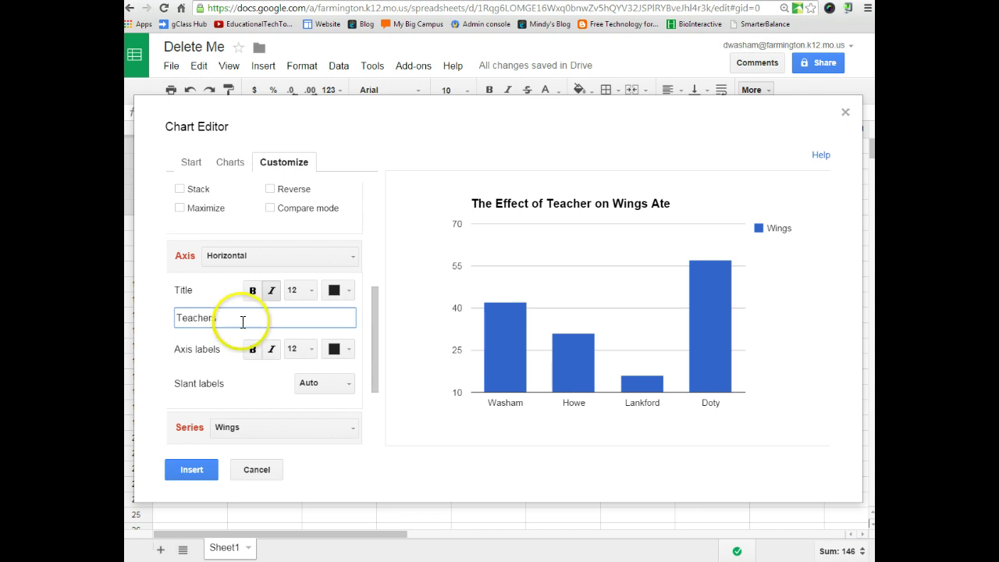
click(243, 322)
text((u)
click(243, 321)
text(nits))
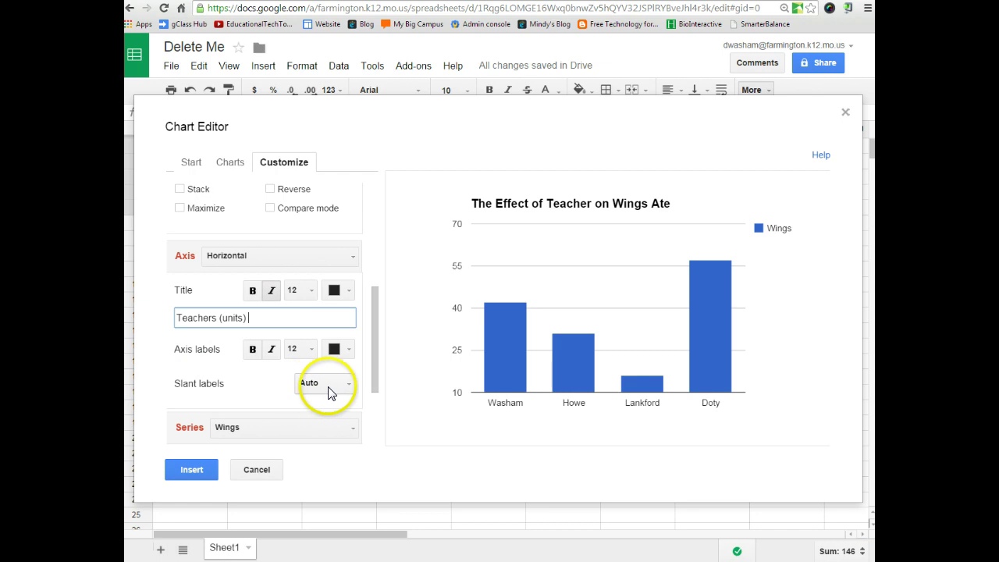
- Slant the teacher name labels at 30°, after briefly trying 60°
click(348, 388)
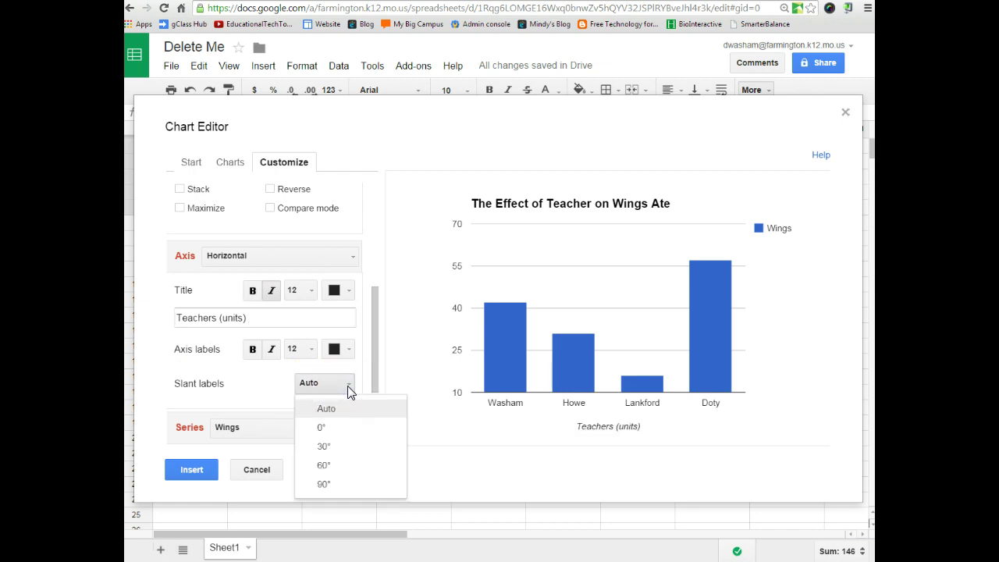
click(334, 447)
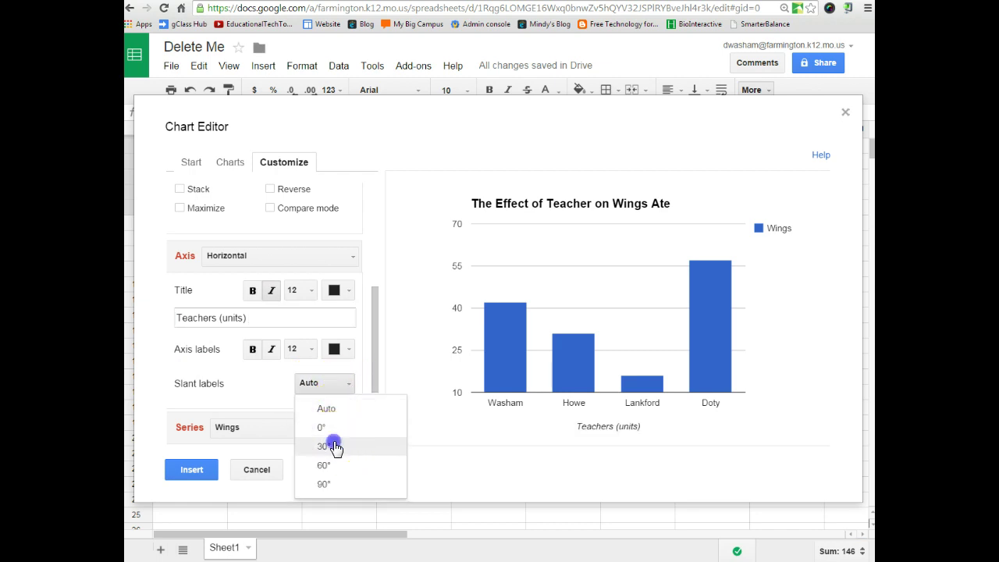
click(348, 390)
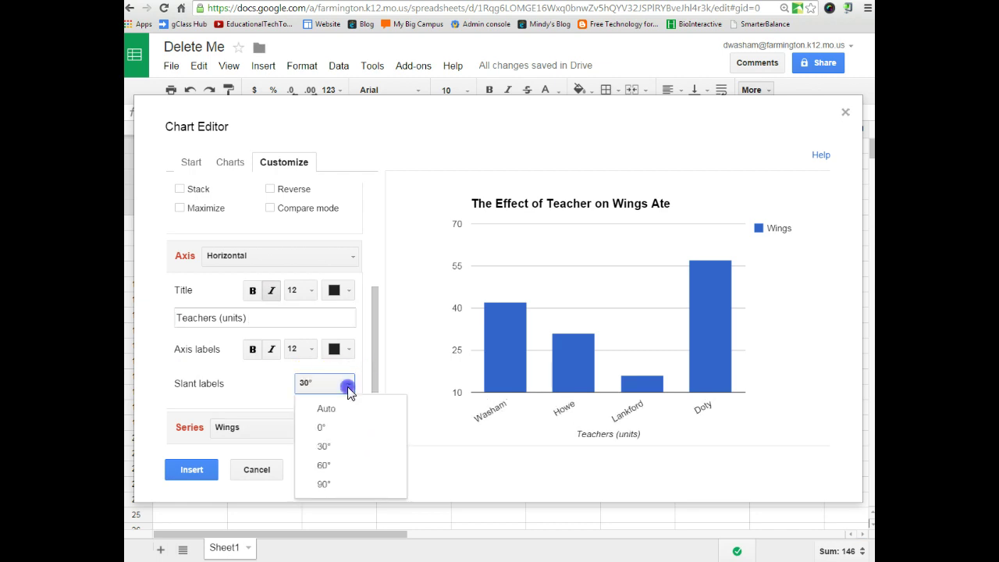
click(341, 465)
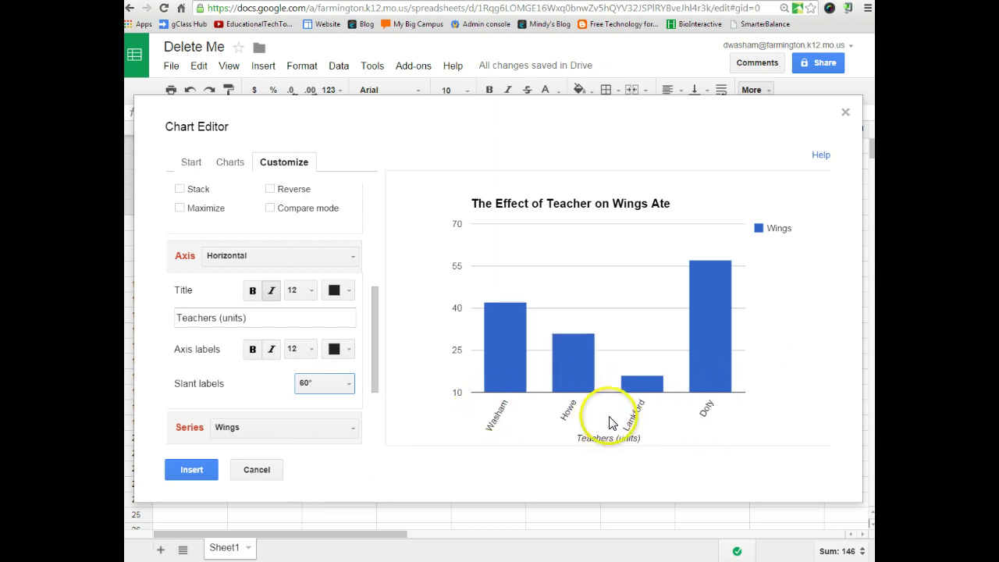
click(349, 386)
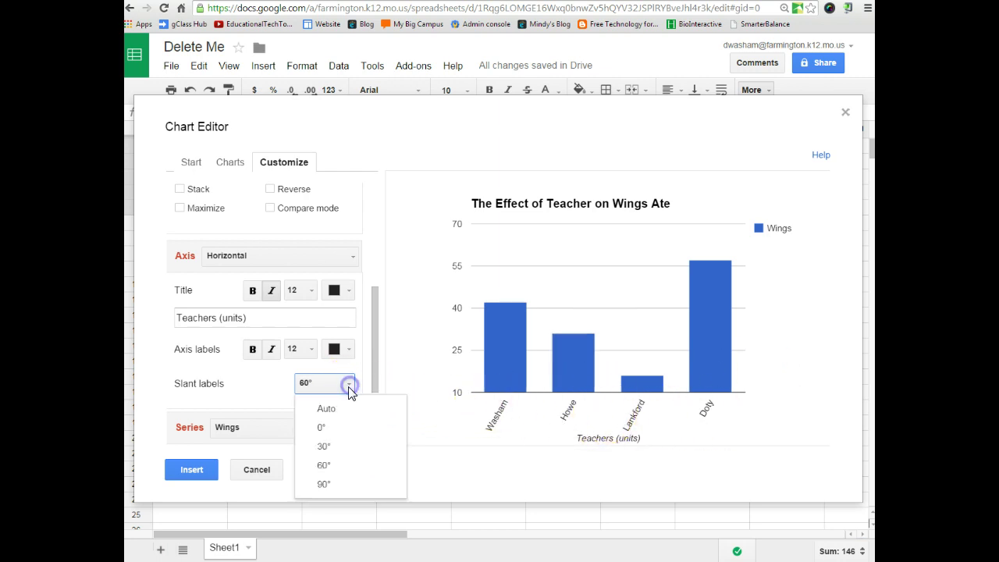
click(346, 446)
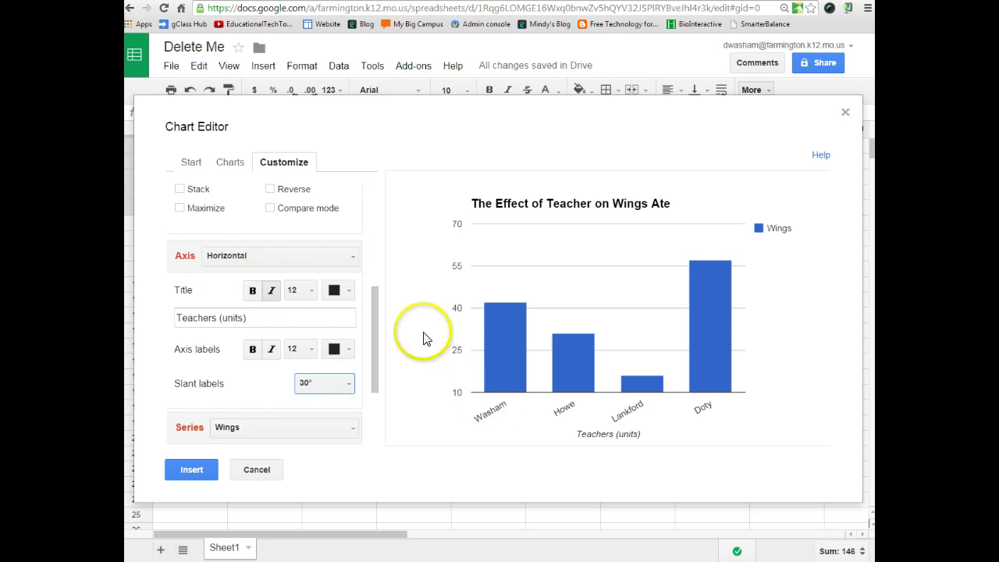
- Switch to the left vertical axis and title it 'Number of Wings (lbs)'
click(350, 256)
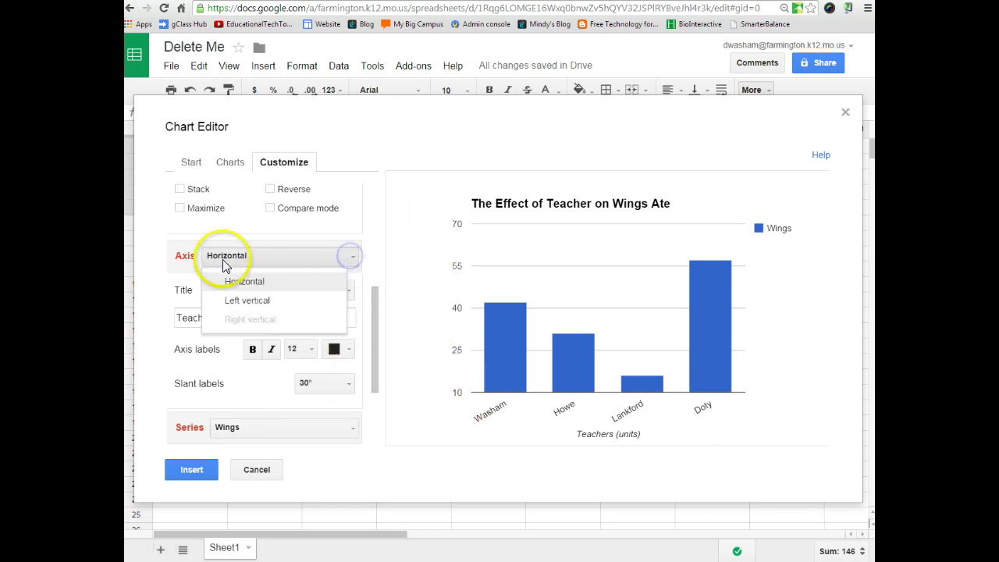
click(249, 302)
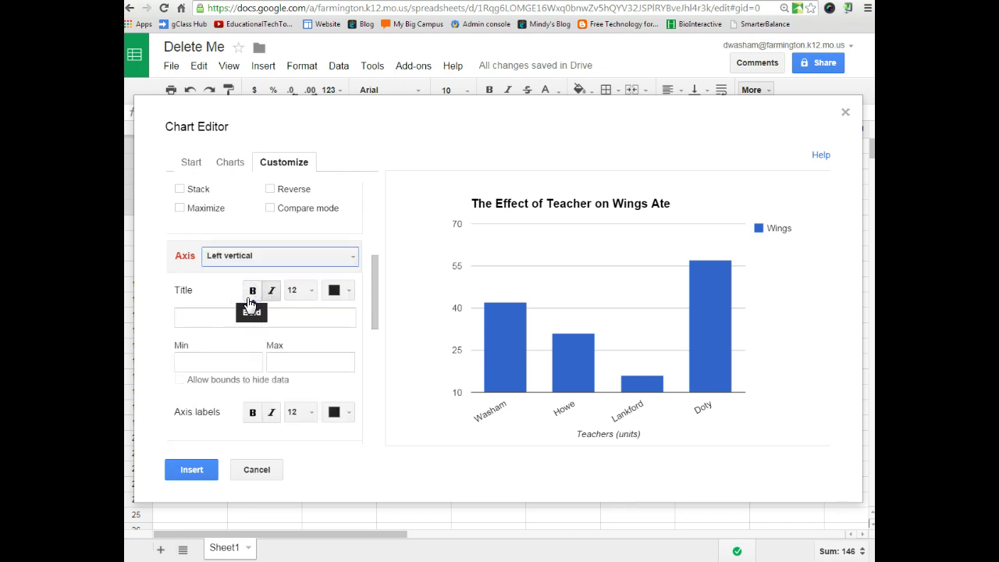
click(207, 320)
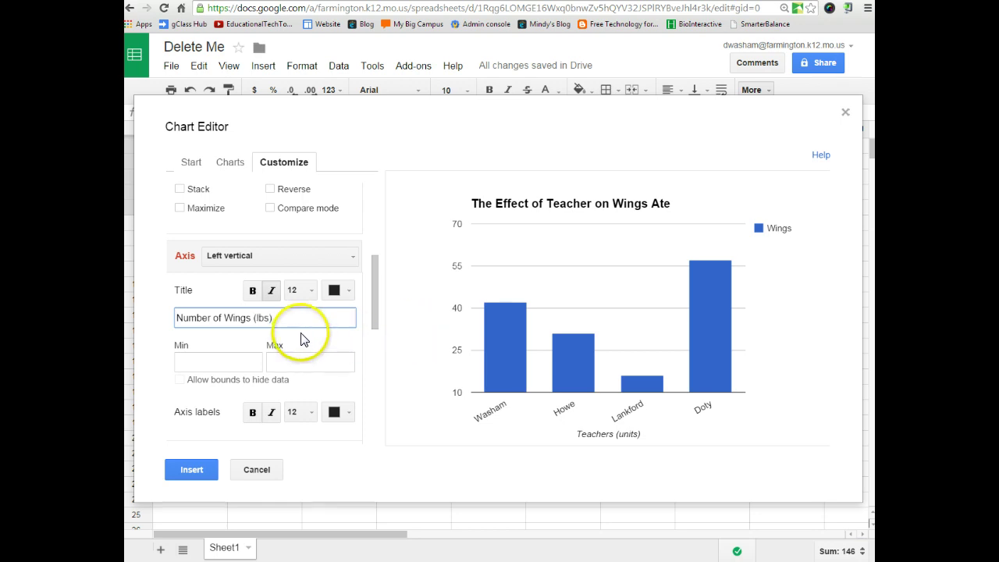
click(223, 360)
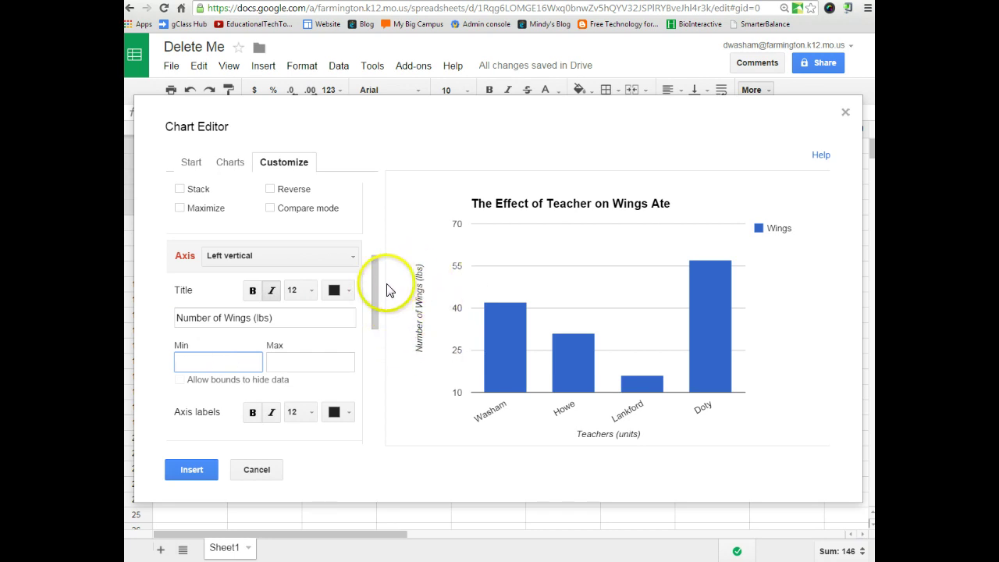
drag(373, 280, 374, 228)
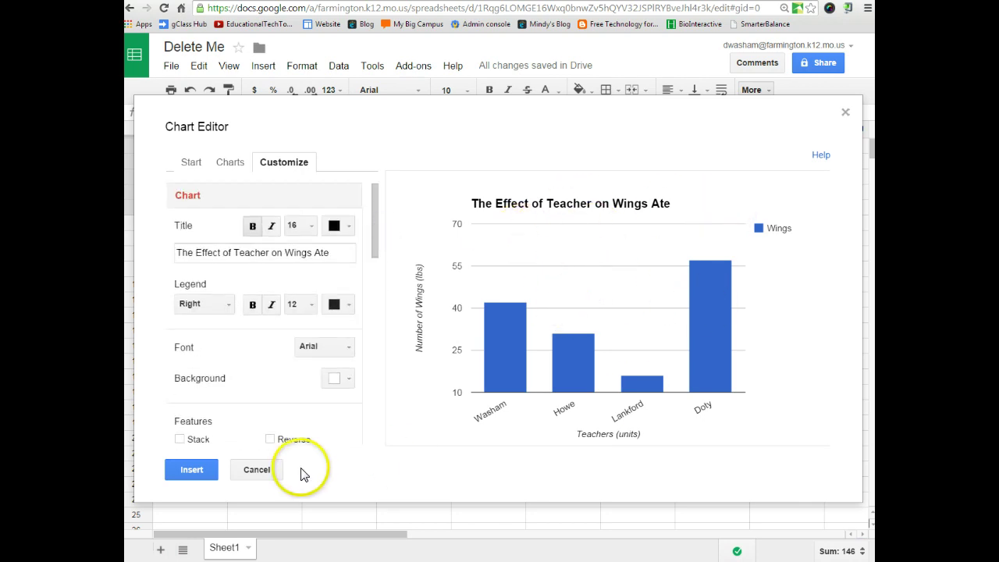
- Insert the finished chart and move it onto its own sheet, Chart1
click(194, 473)
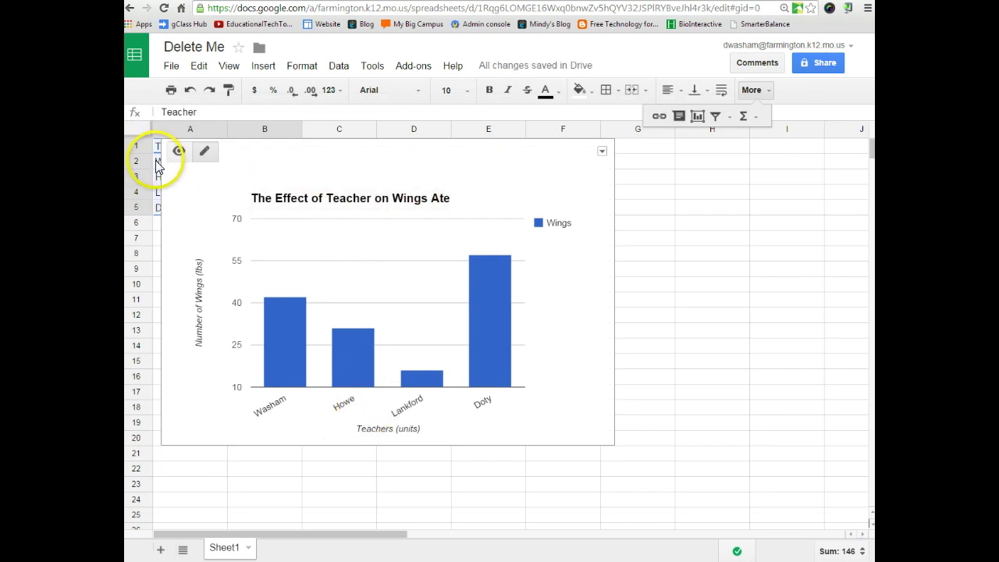
click(602, 152)
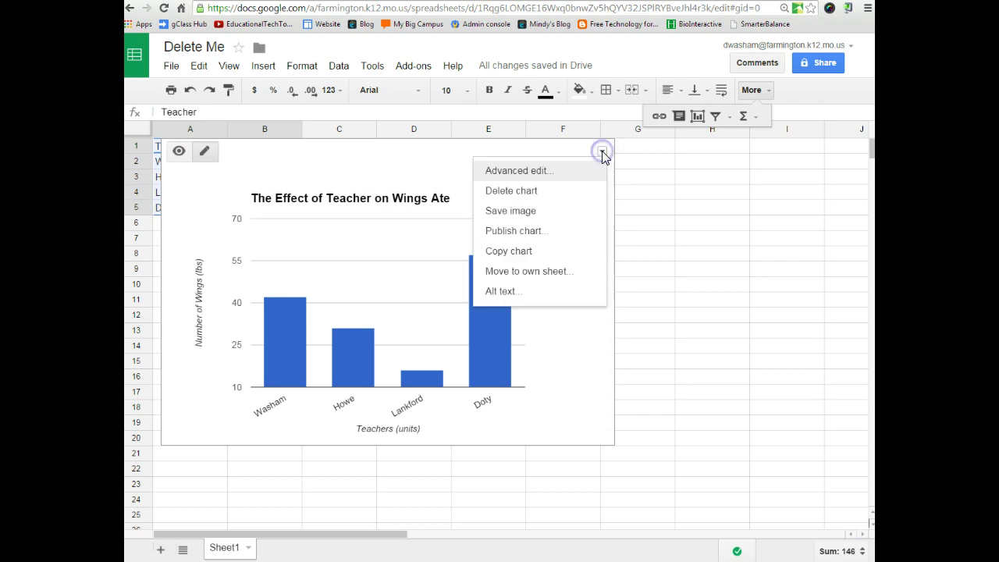
click(528, 274)
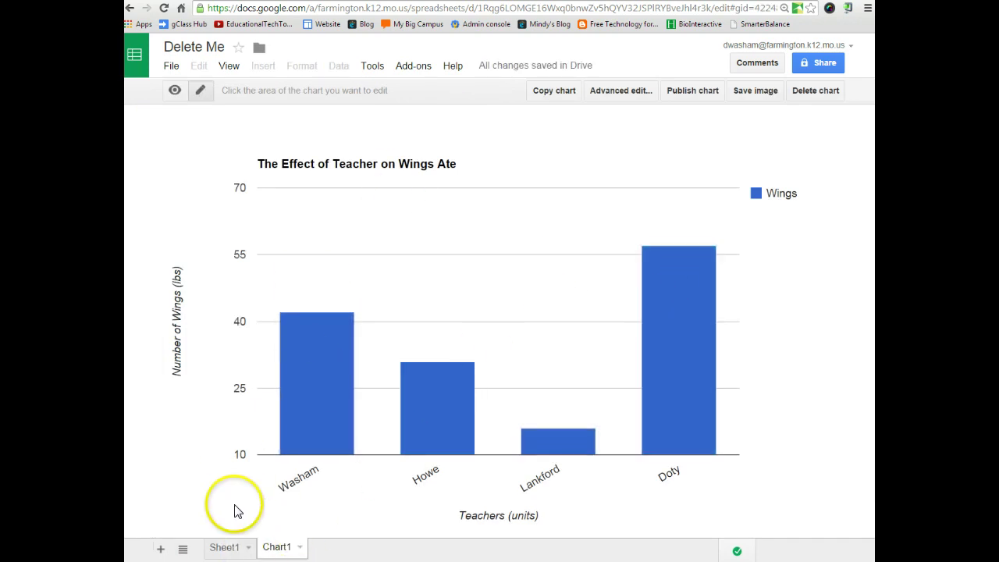
- Change the third teacher's Wings value in B4 from 16 to 65 and verify it on Chart1
click(227, 549)
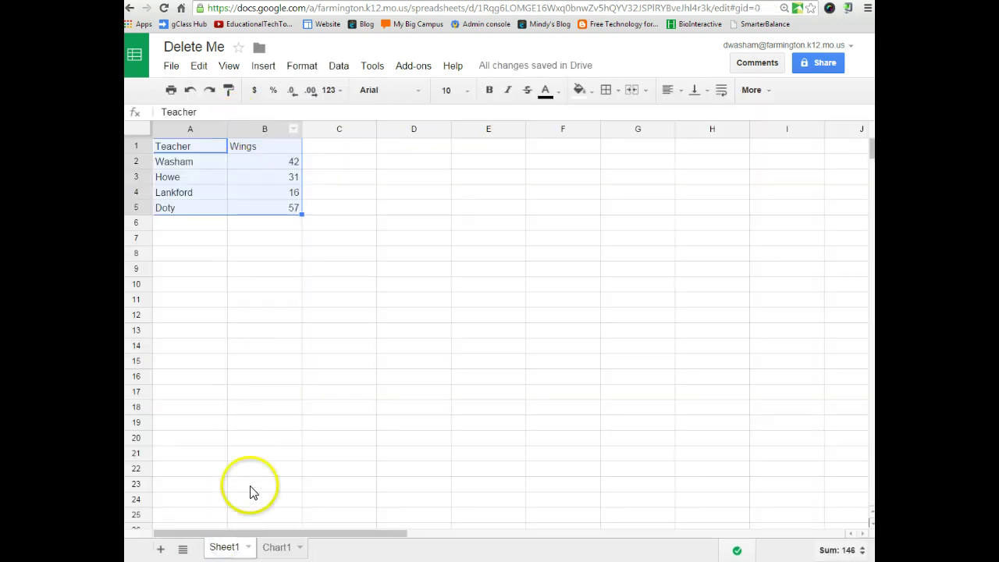
click(270, 550)
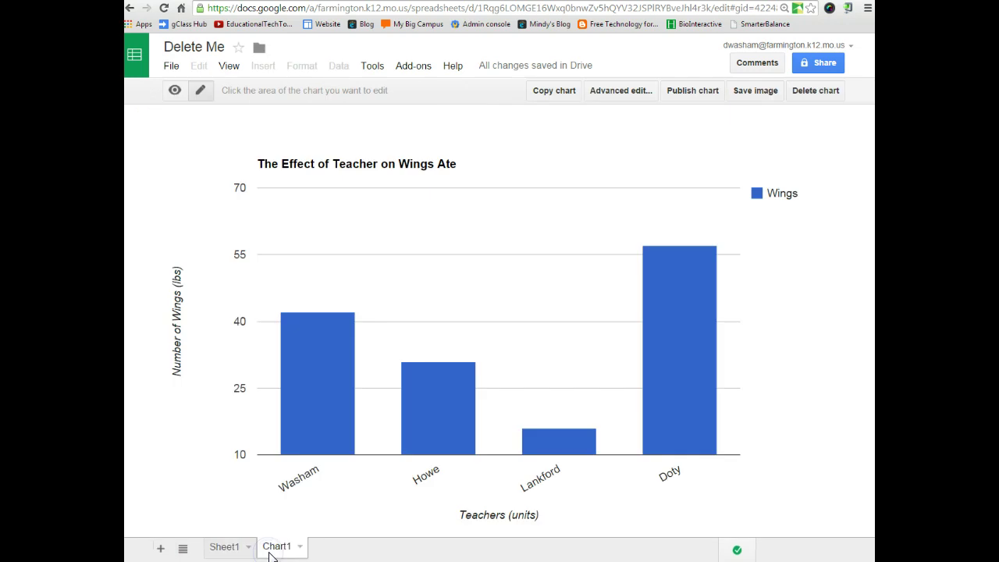
click(214, 549)
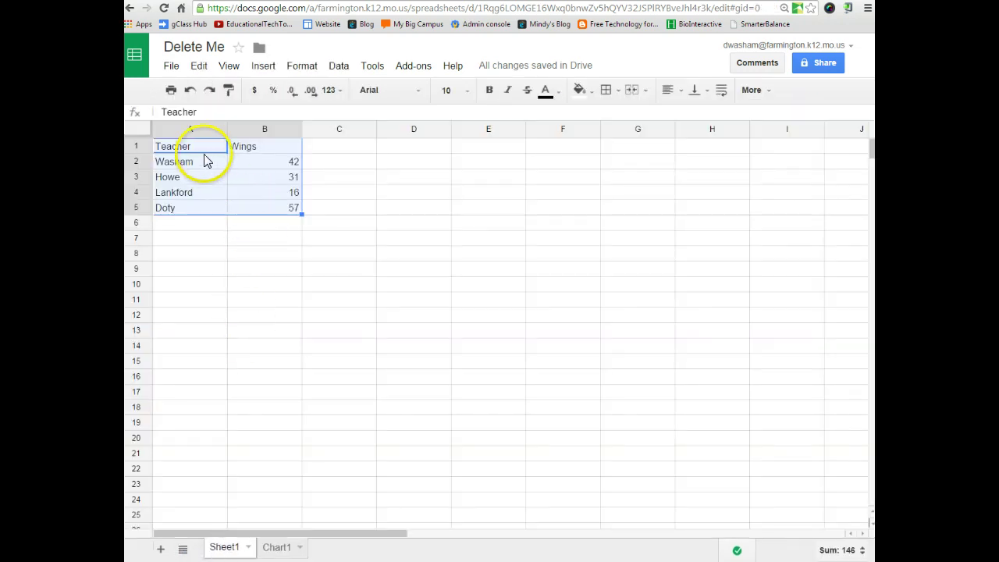
click(273, 163)
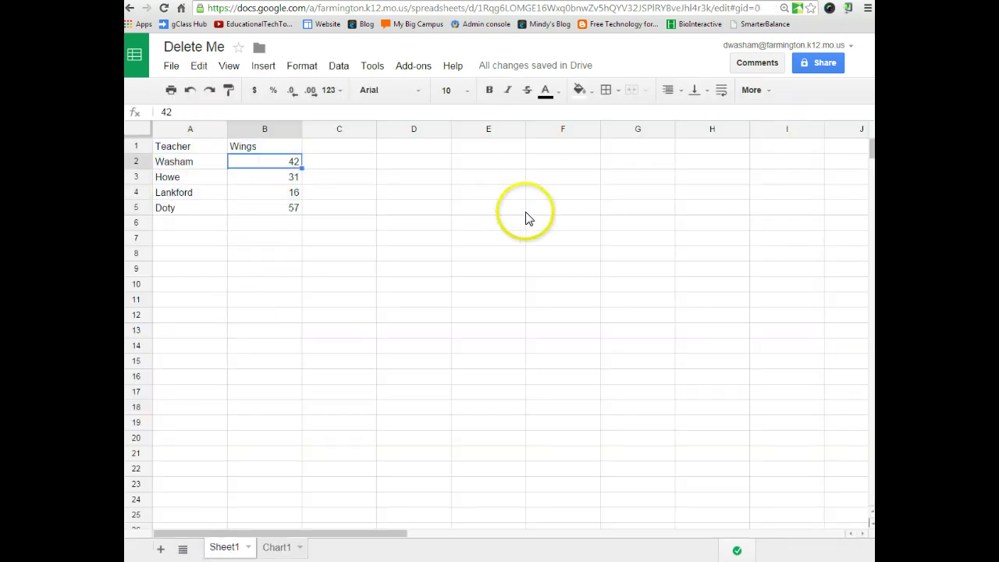
click(262, 198)
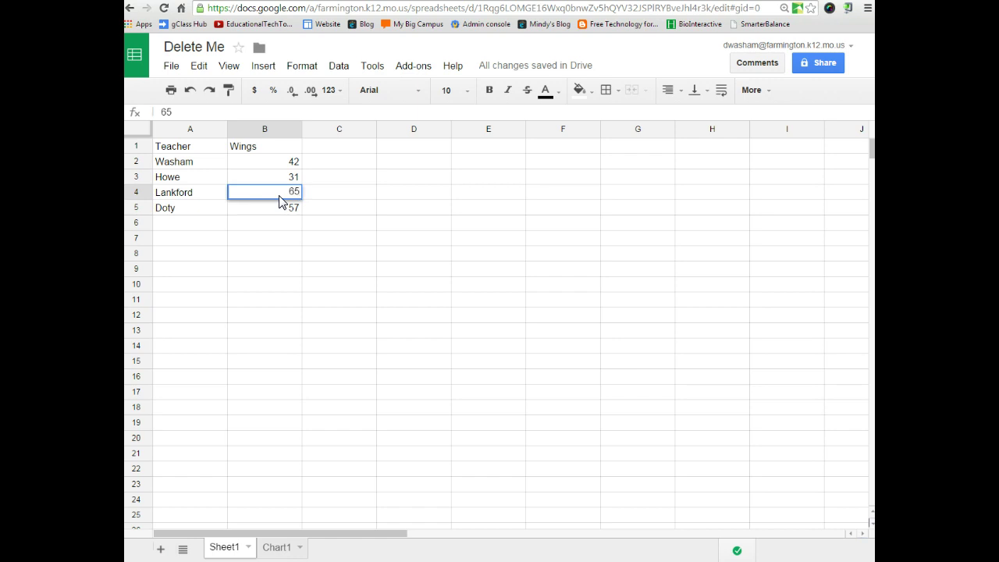
text(65)
key(Return)
click(274, 548)
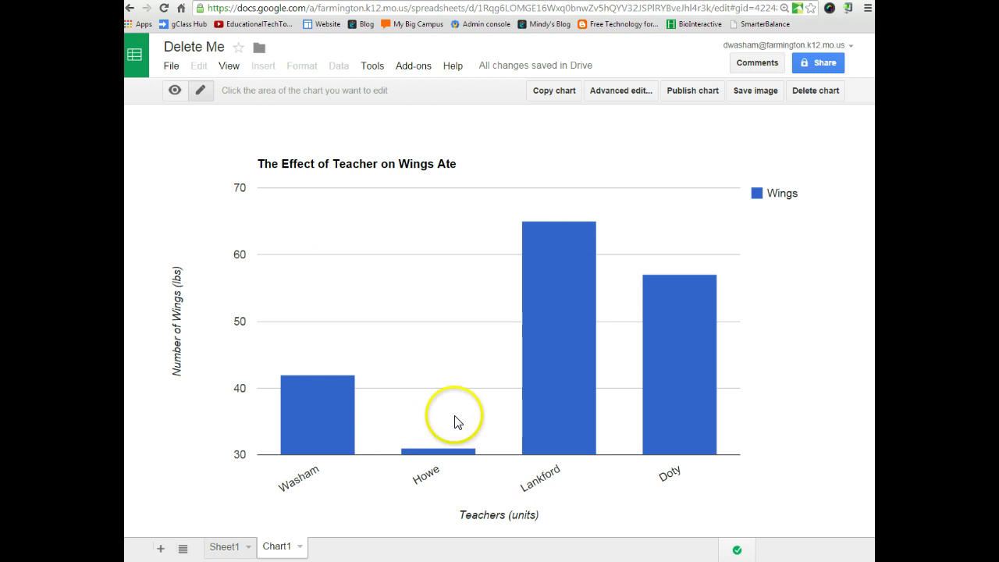
click(224, 546)
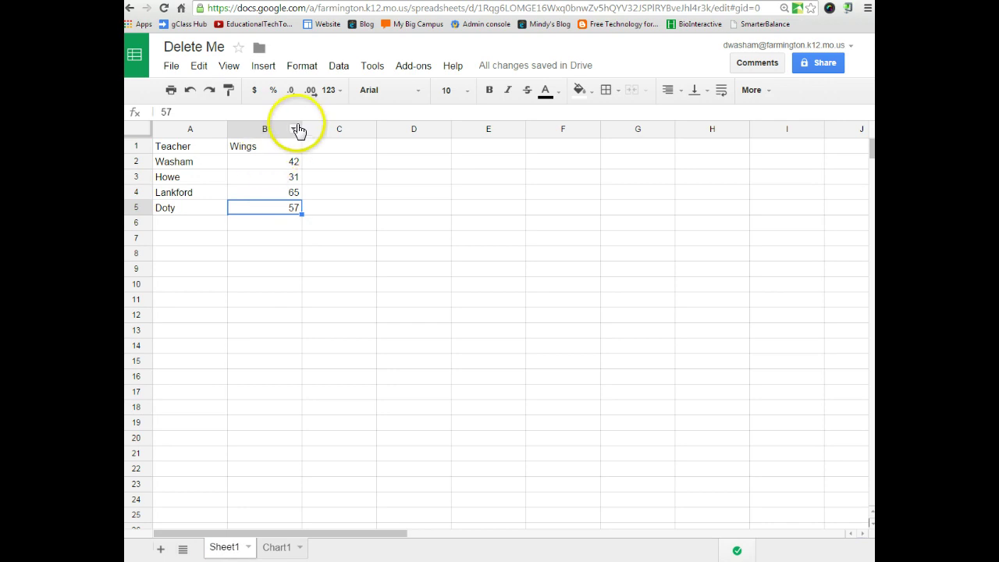
- Add a new sheet with a Wings (lbs) heading in A1 and weights 1–4 below it
click(263, 66)
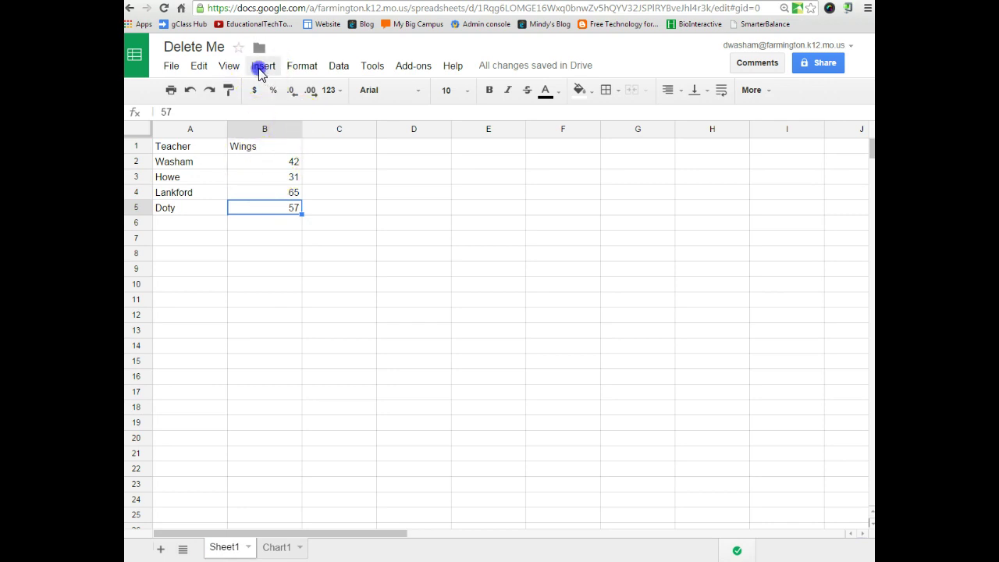
click(279, 191)
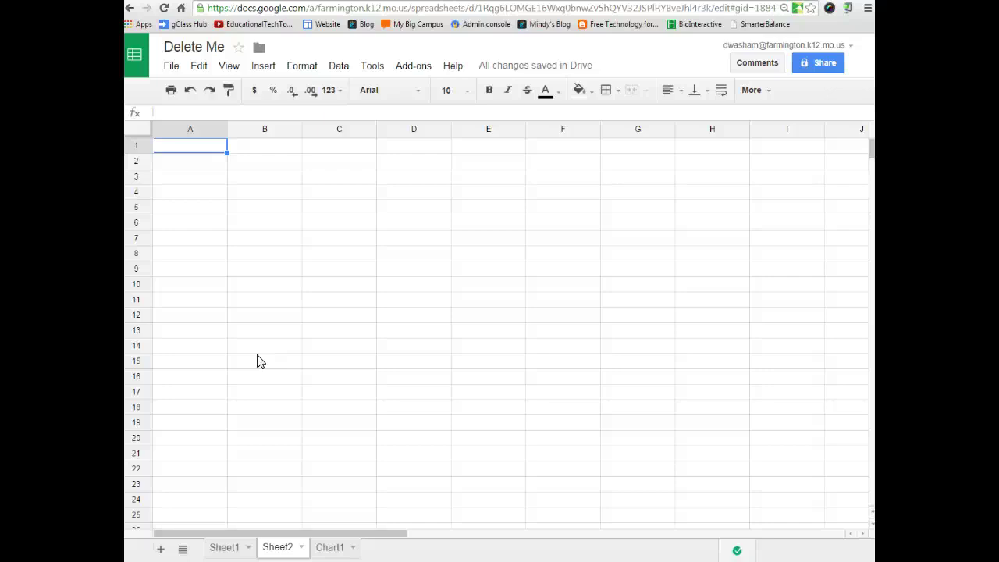
text(Pound)
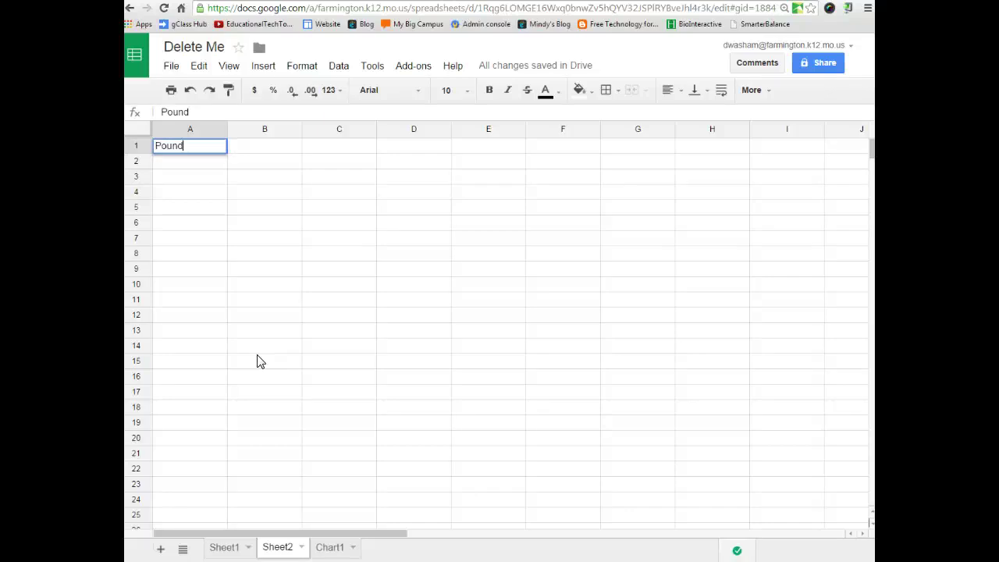
text(s of Wings)
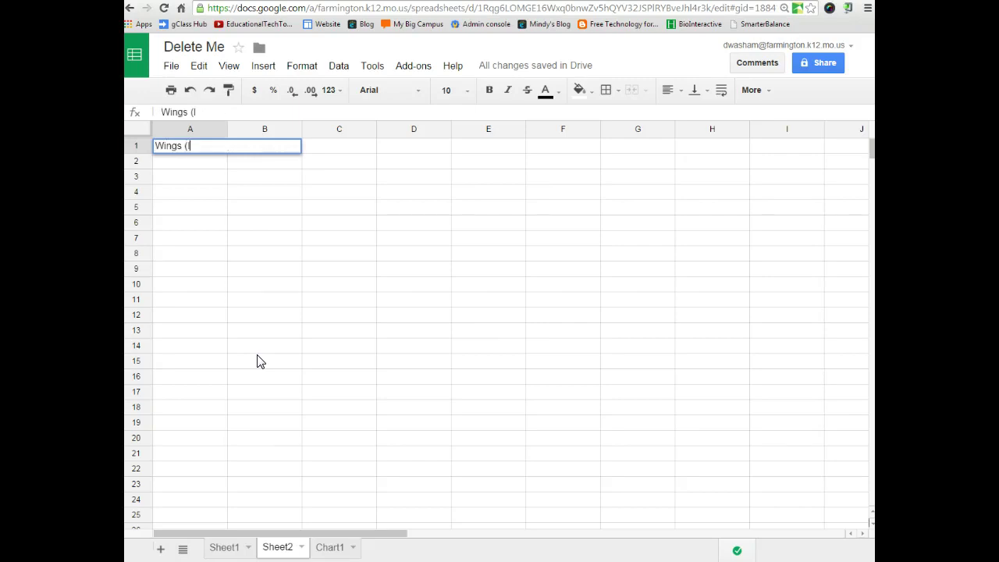
key(Return)
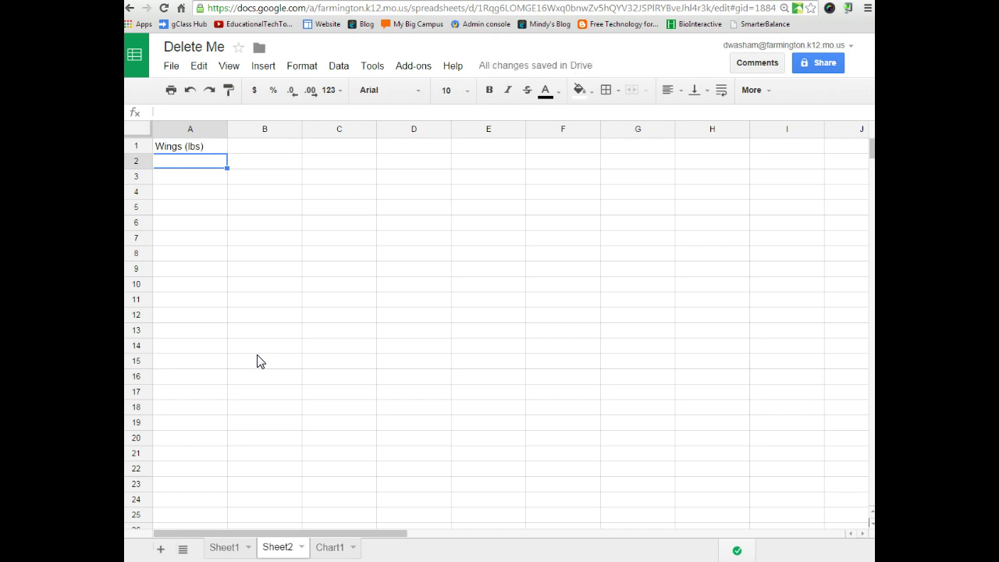
text(1)
key(Return)
text(2)
key(Return)
text(3)
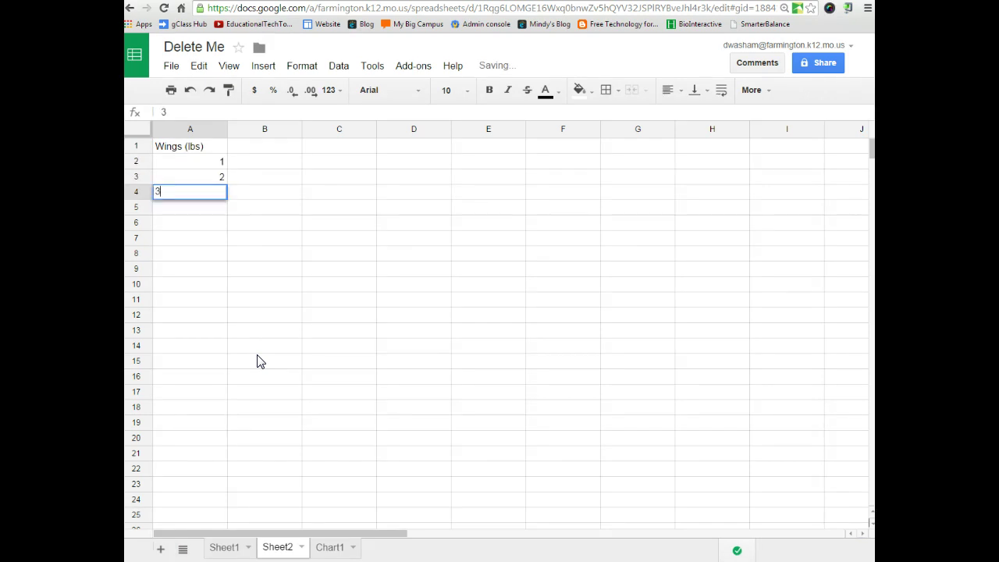
key(Return)
key(Return)
key(Up)
key(Up)
key(Up)
key(Up)
key(Up)
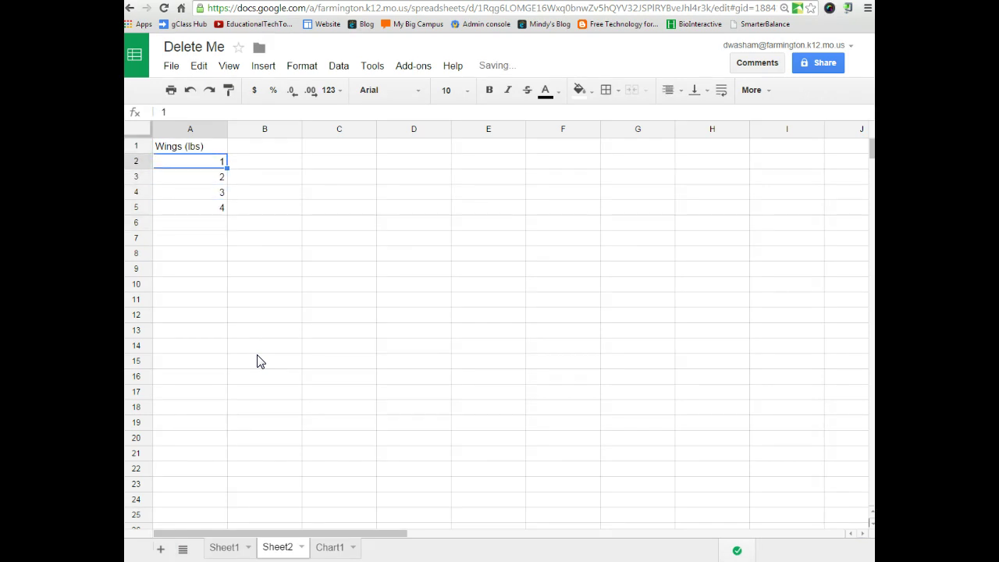
key(Right)
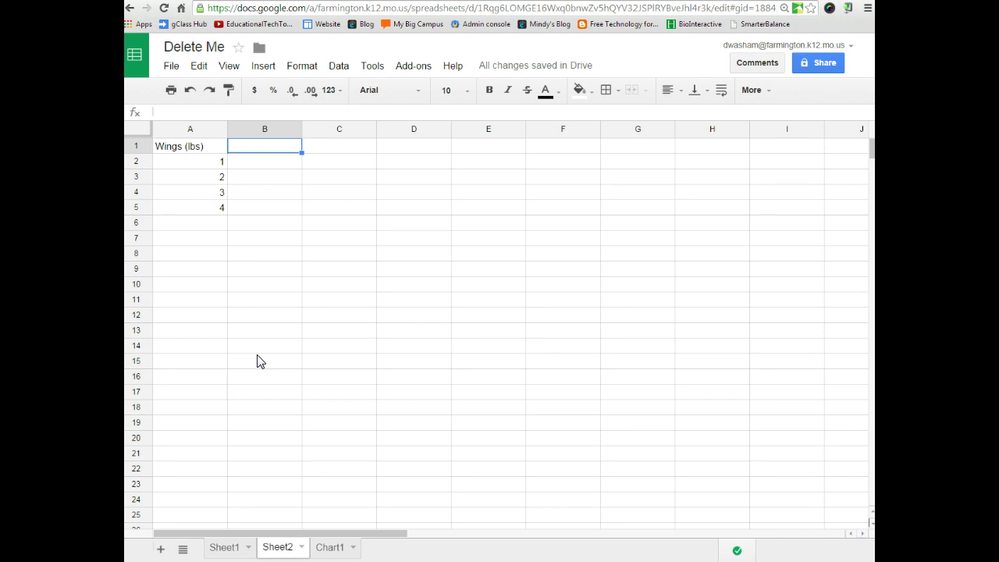
- Enter the headings Sample Bag 1, Sample Bag 2 and Sample Bag3 in B1:D1
text(Sample Bag)
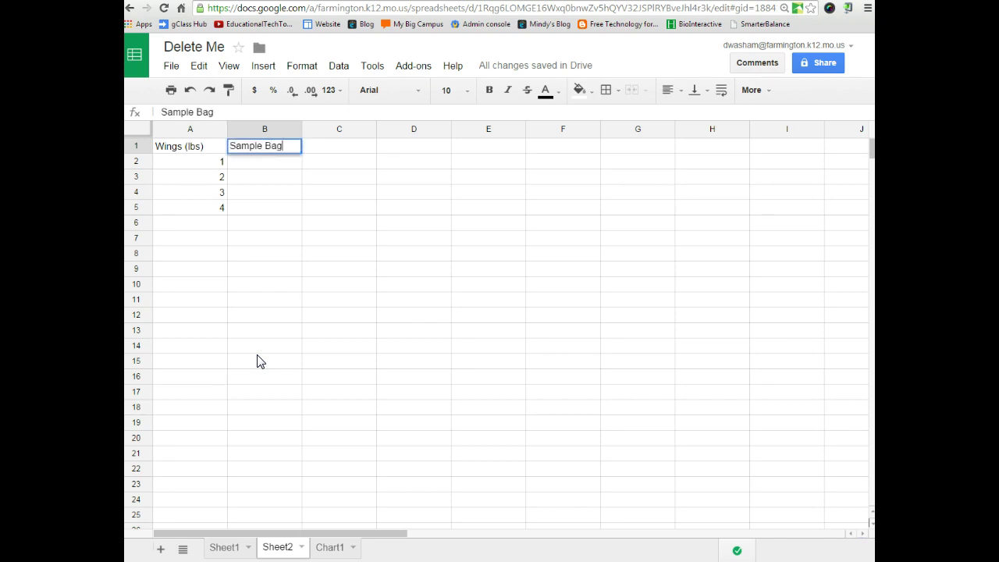
text( 1)
key(Tab)
text(S)
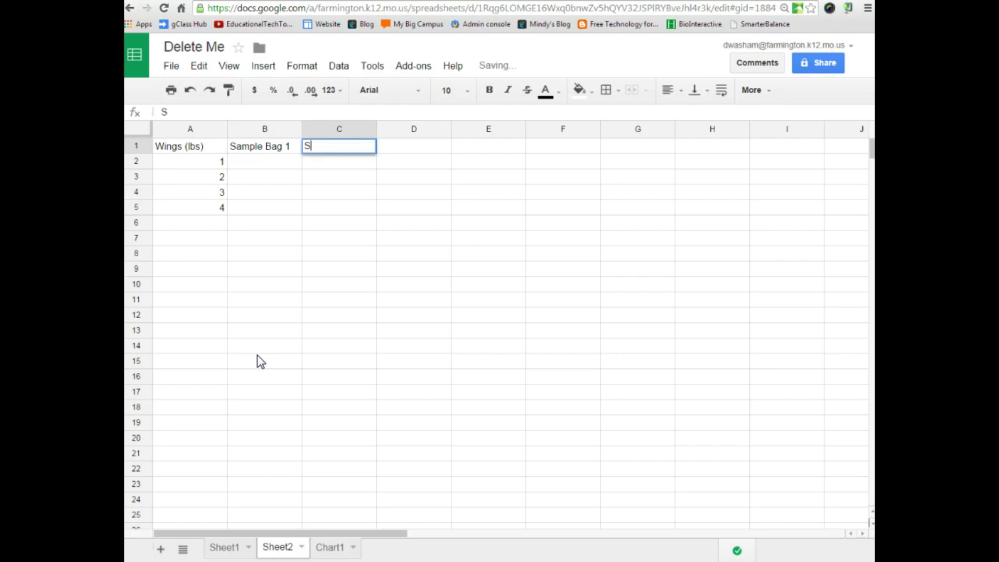
text(ample Ba)
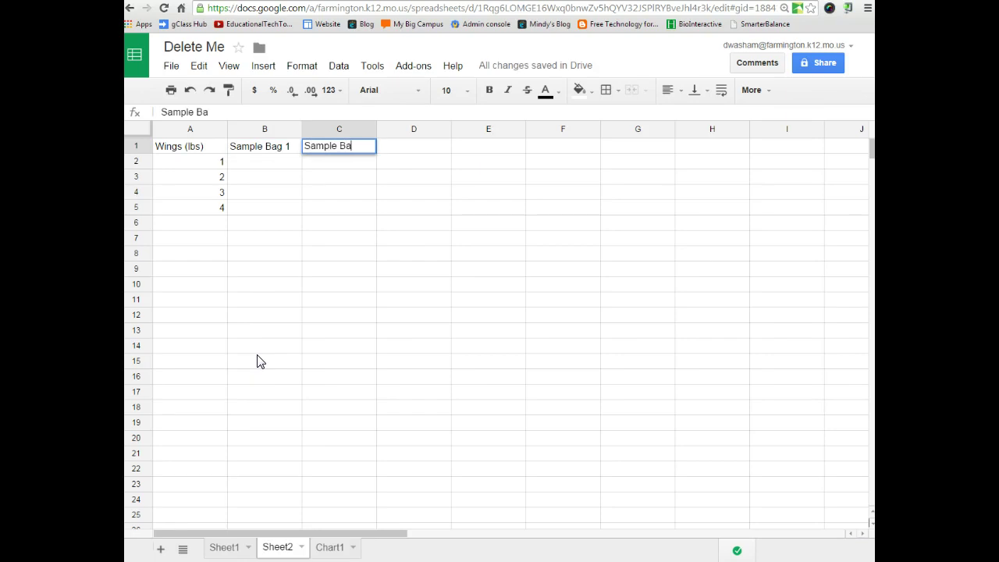
text(g 2)
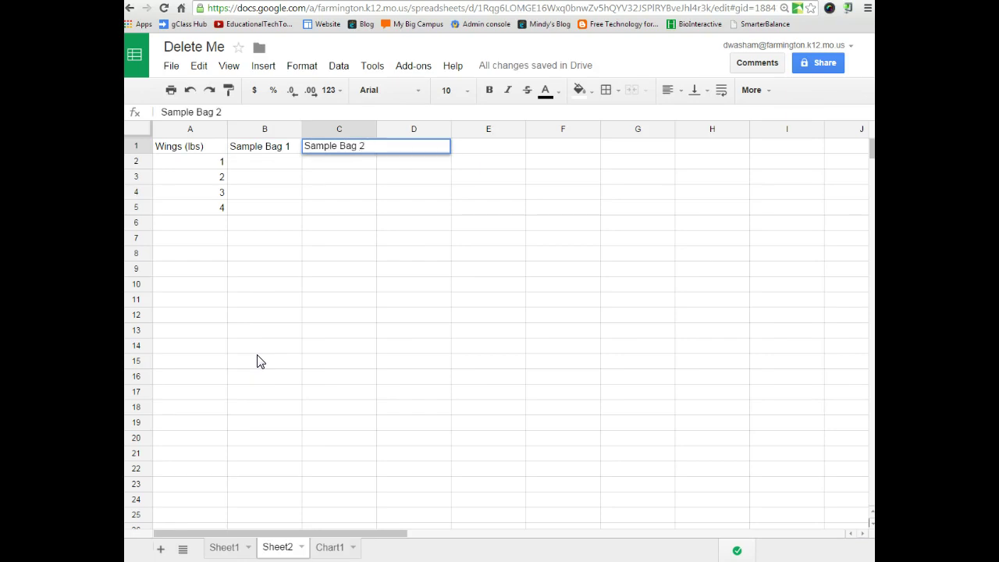
key(Tab)
text(Sample )
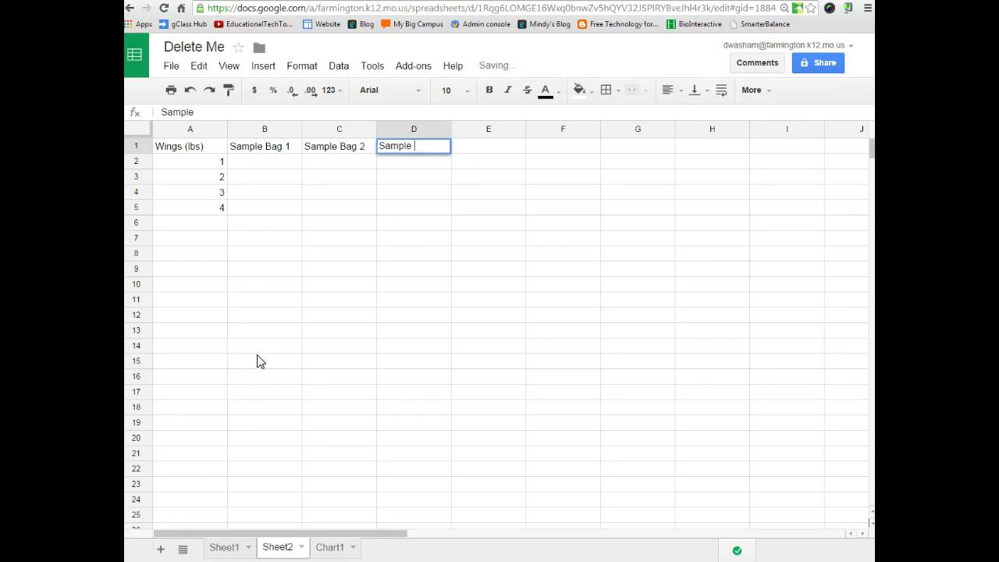
text(Bag3)
key(Return)
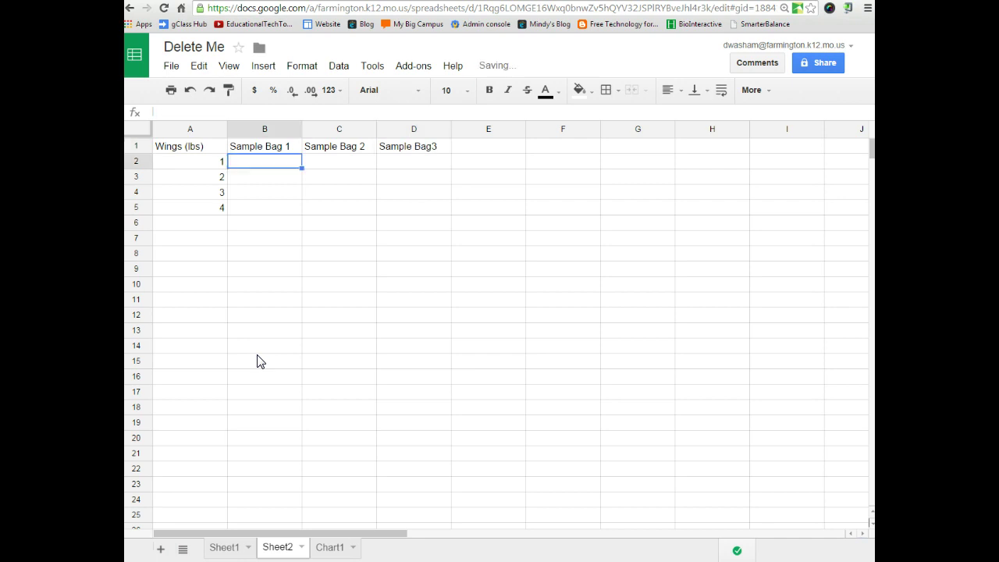
- Add an Average heading in cell E1
click(477, 155)
text(Av)
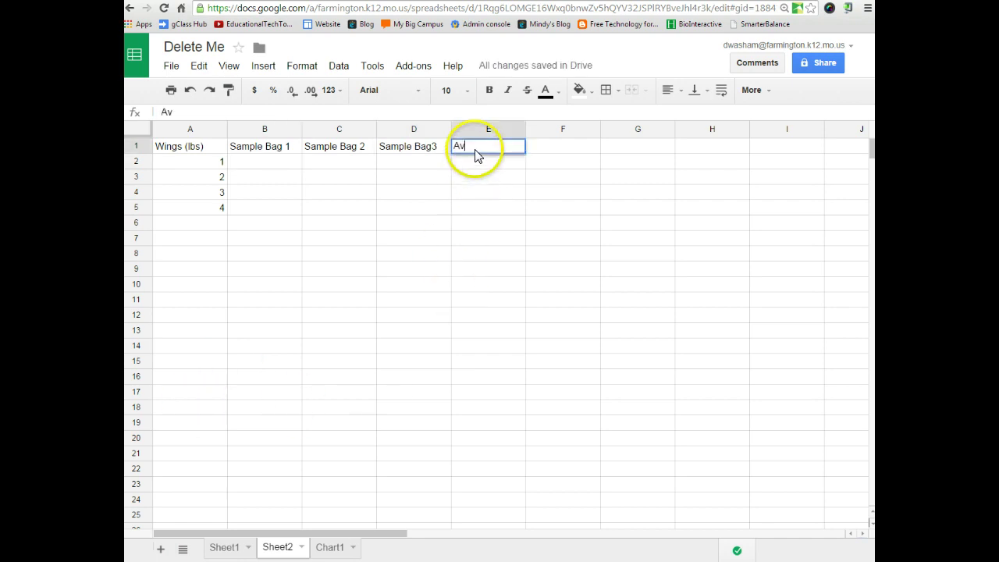
text(ergae)
key(Return)
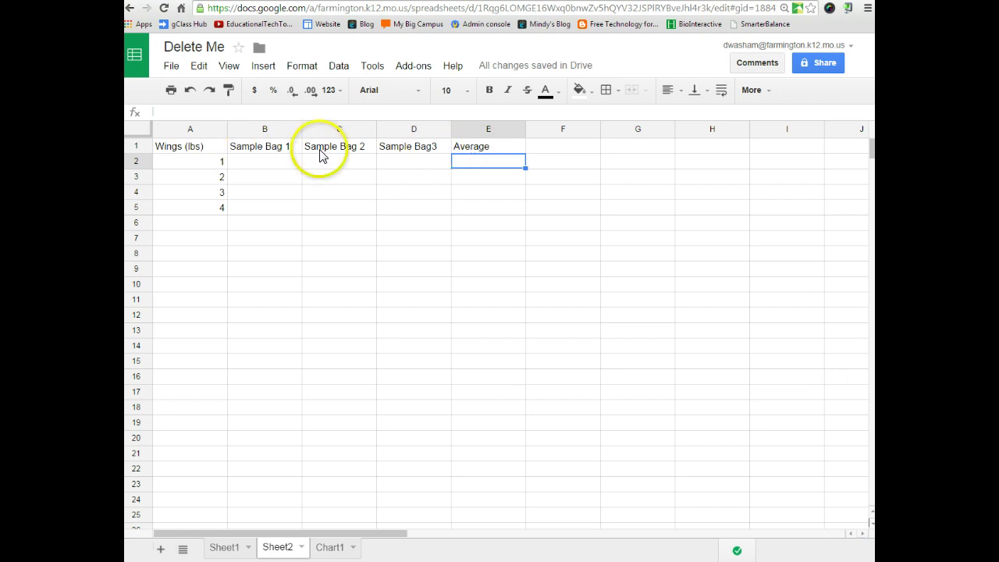
click(212, 150)
drag(212, 150, 212, 204)
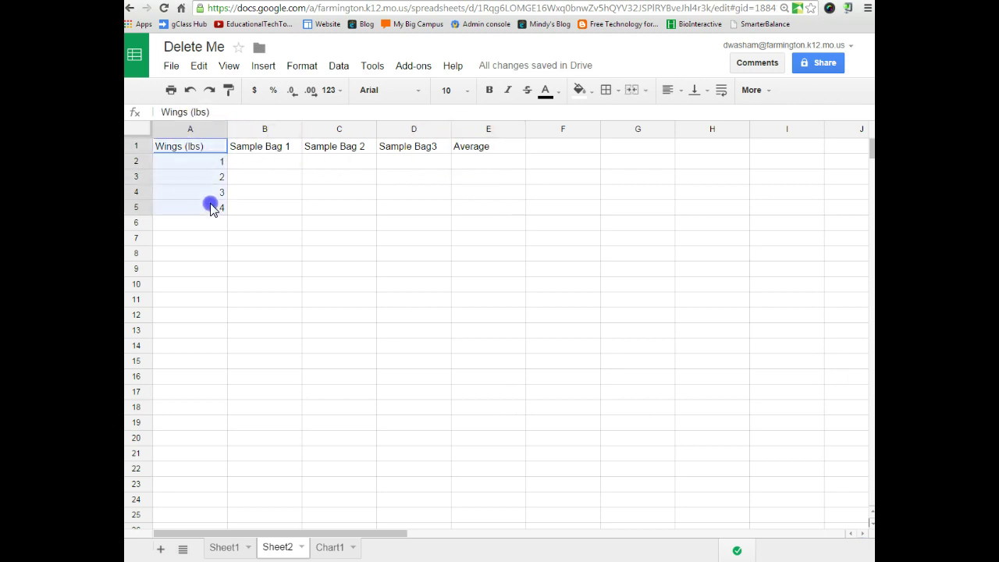
drag(508, 150, 507, 213)
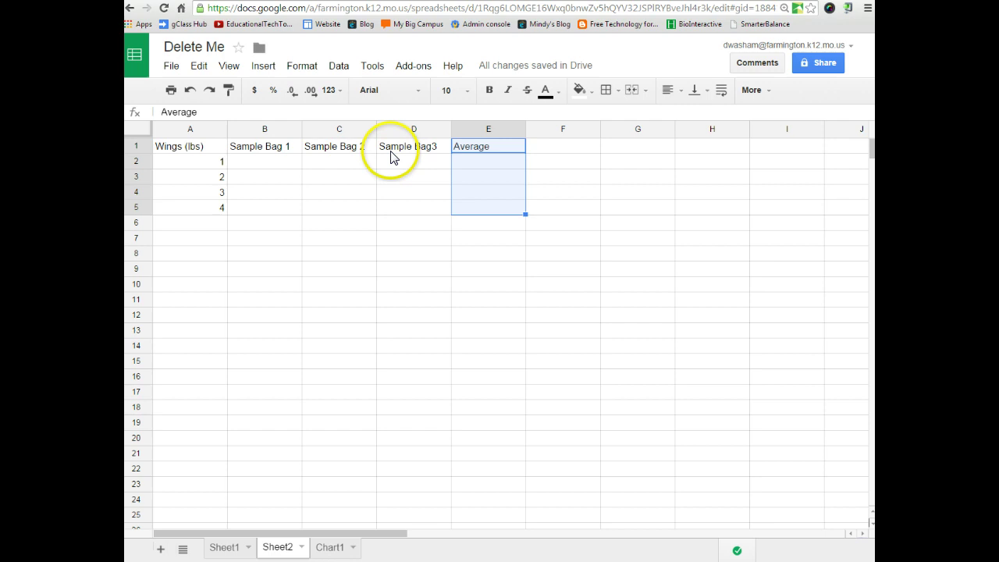
click(402, 224)
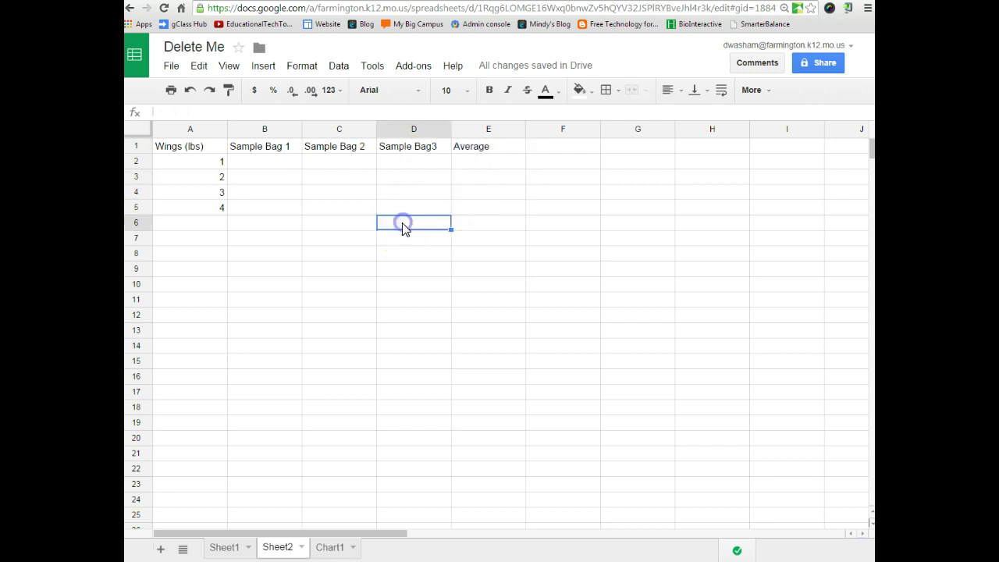
- Drag the Average column beside Wings (lbs) into column B and select A1:B5
click(469, 130)
drag(422, 129, 260, 132)
click(261, 160)
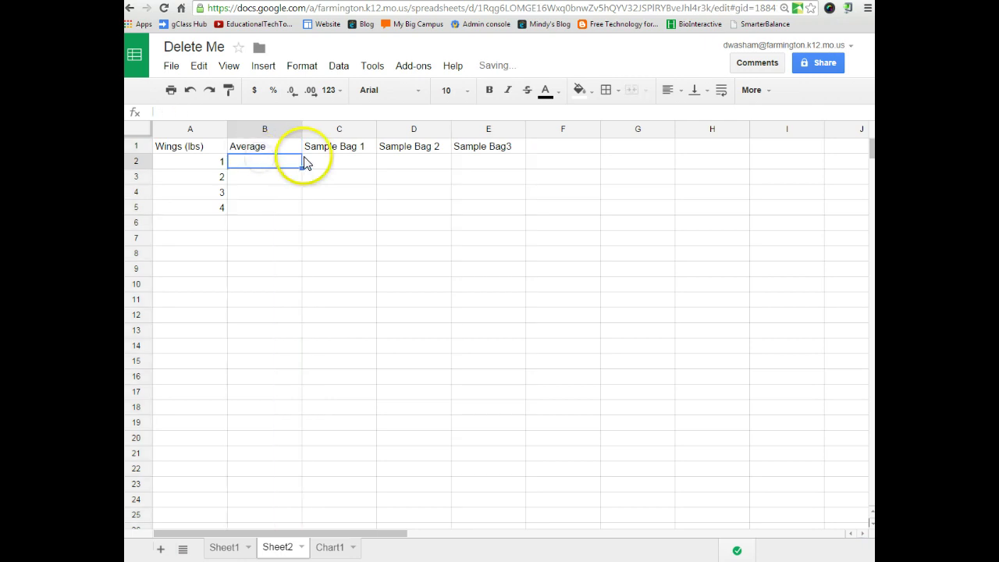
drag(205, 147, 260, 207)
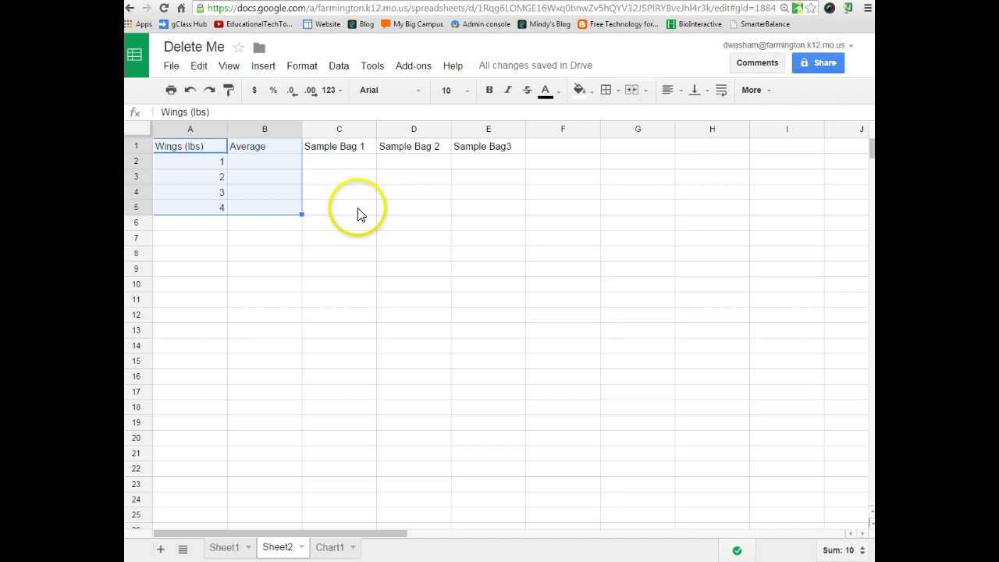
- Enter the sample bag counts for 1 and 2 lbs, including 10, 12, 15 and 18
click(349, 163)
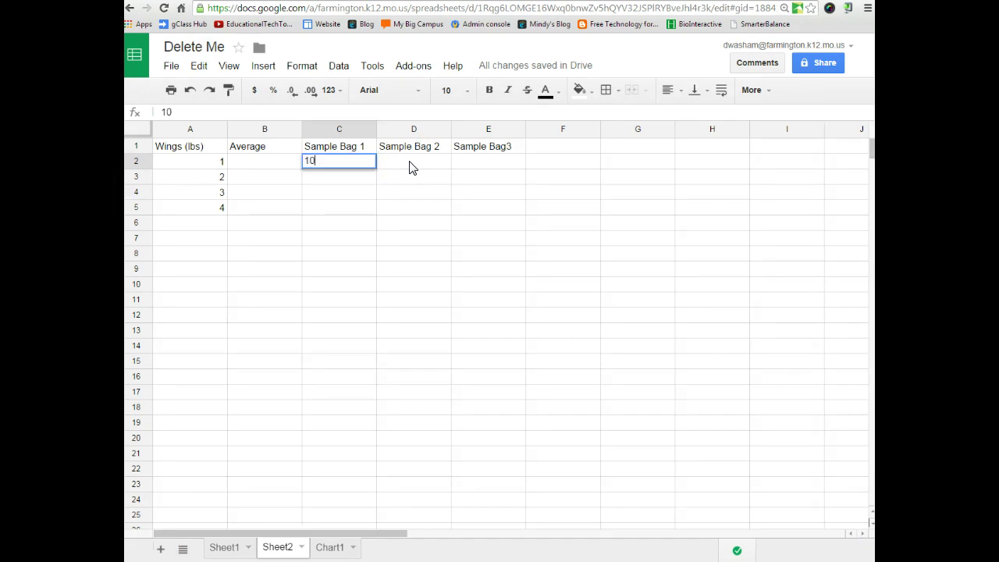
key(Tab)
key(Tab)
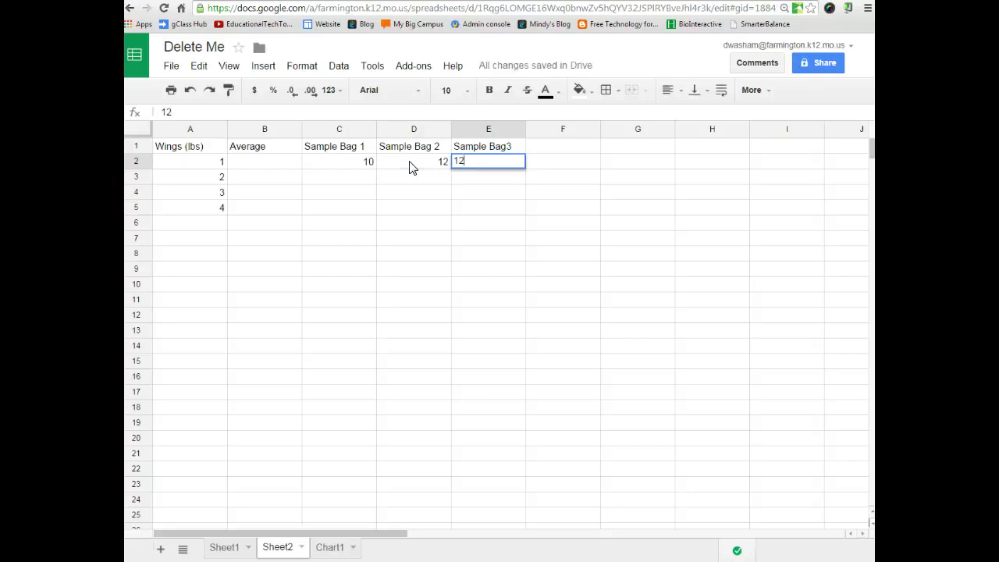
text(12)
key(Left)
key(Left)
key(Left)
key(Down)
key(Right)
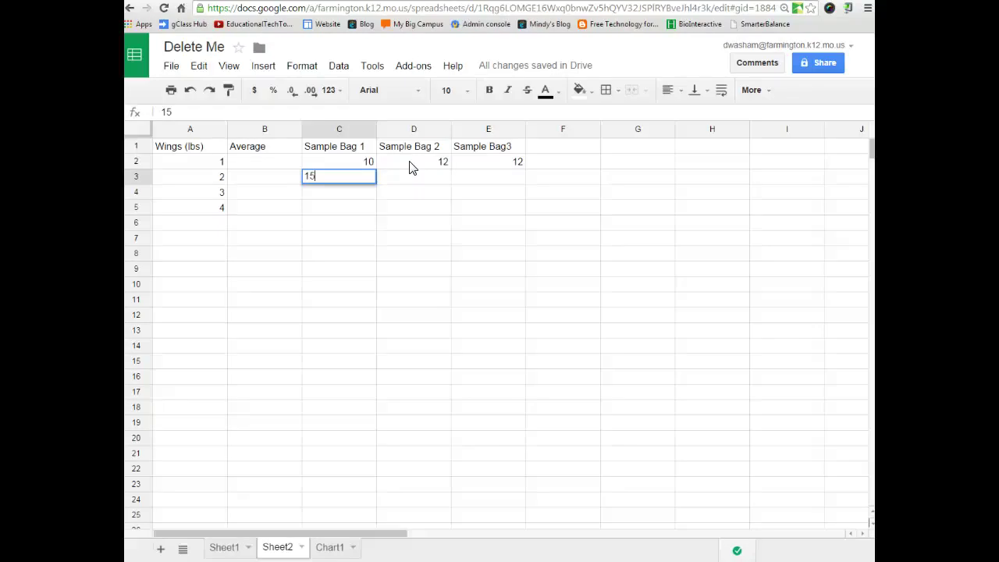
key(Tab)
key(Tab)
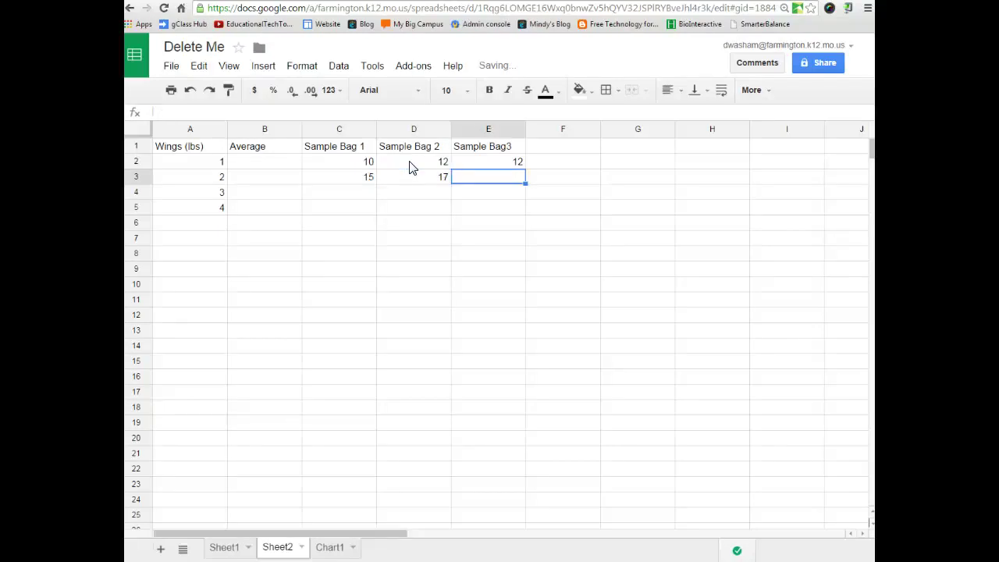
text(18)
key(Return)
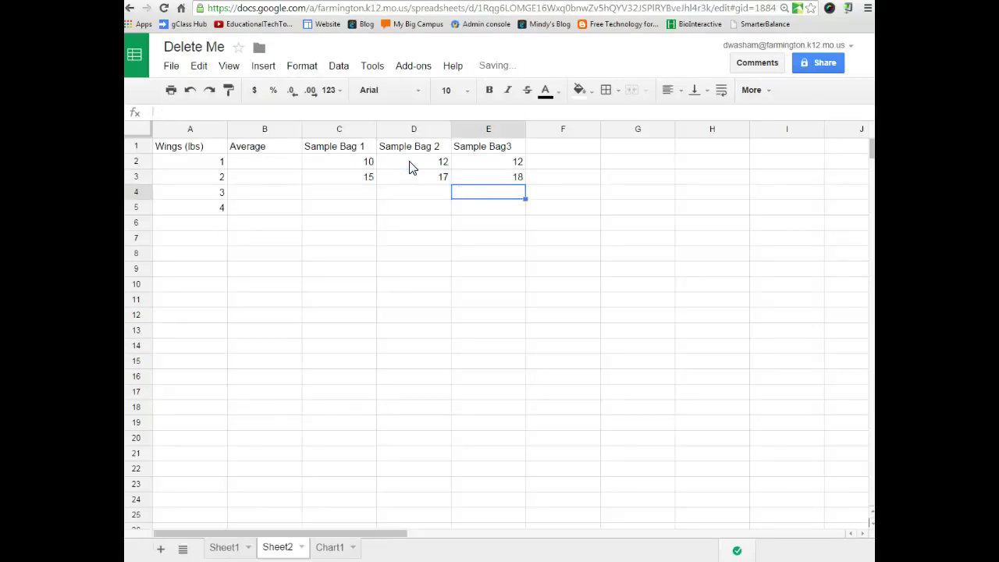
- Fill the 3 lbs row with 20, 21, 21 and the 4 lbs row with 25, 26, 27
key(Left)
key(Left)
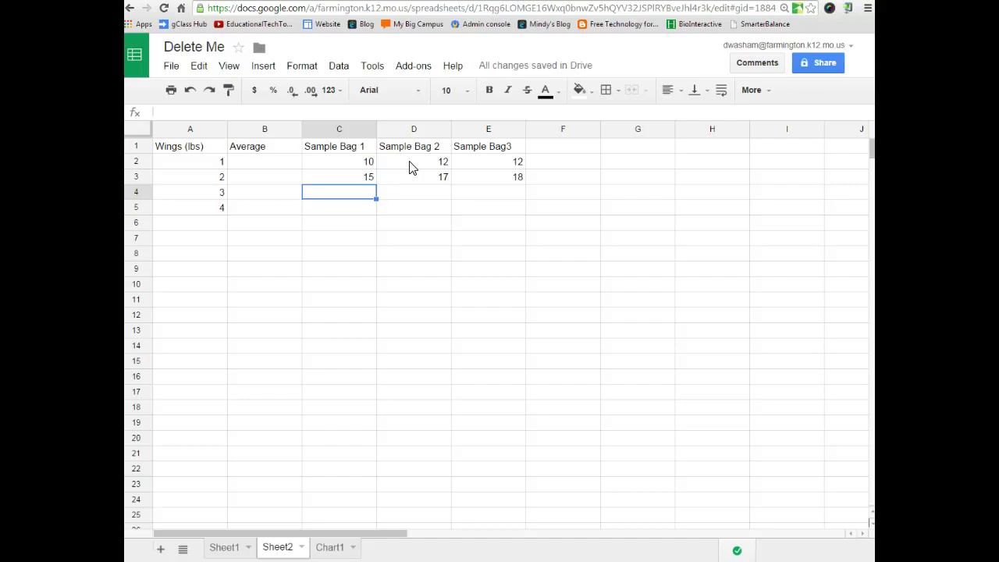
text(20)
key(Tab)
text(21)
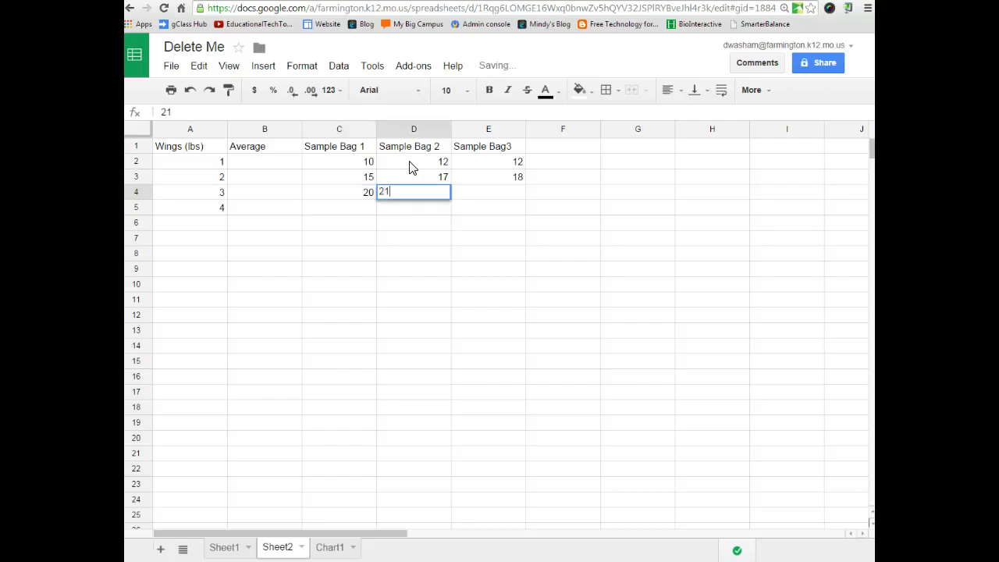
key(Tab)
text(21)
key(Return)
key(Left)
key(Left)
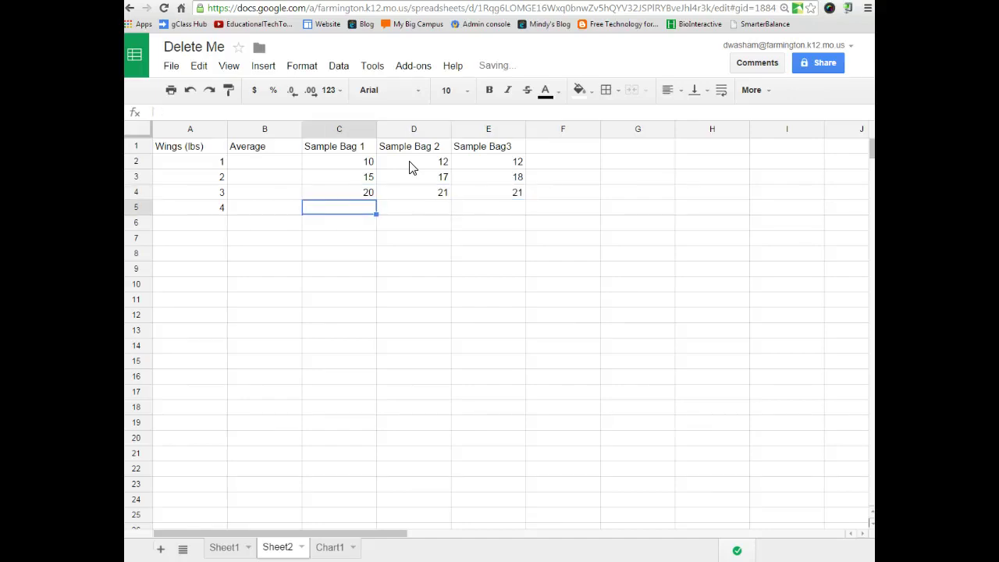
text(25)
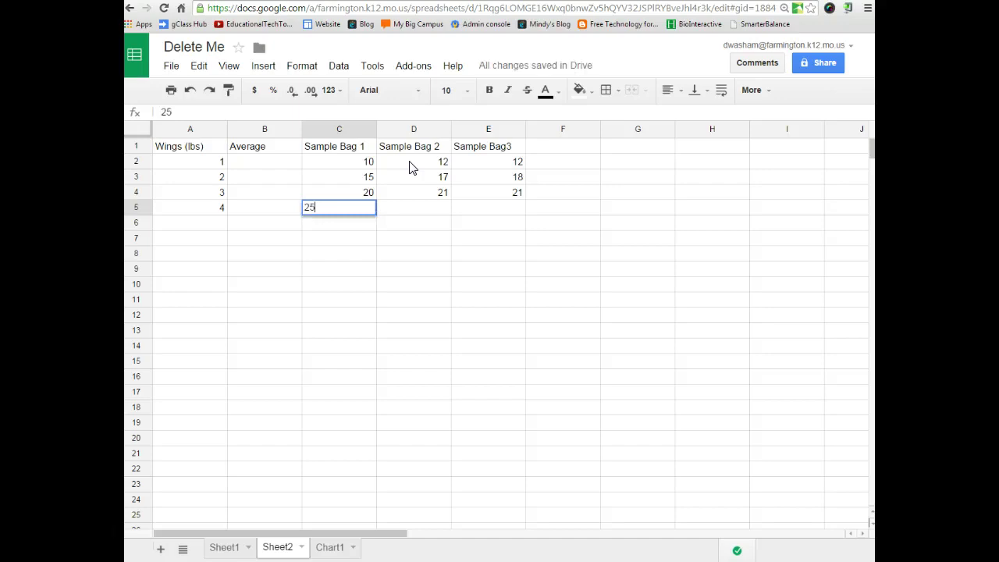
key(Tab)
text(2)
key(Tab)
text(2)
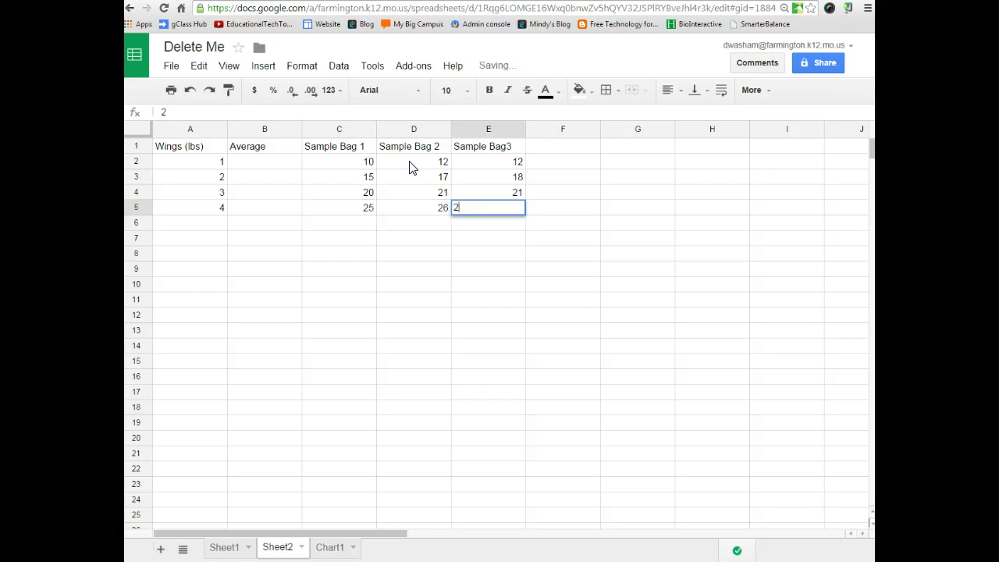
text(7)
key(Return)
key(Left)
key(Left)
key(Left)
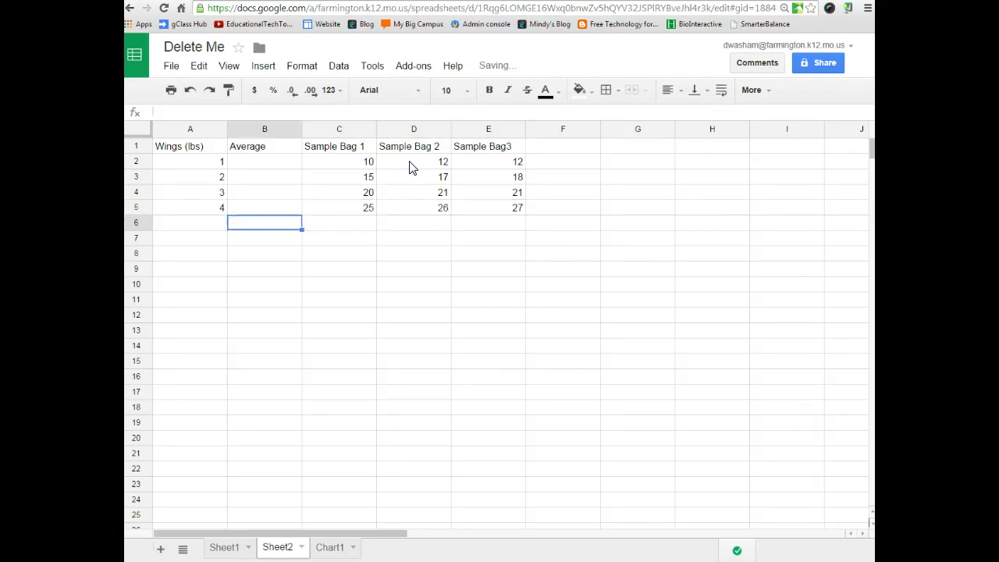
key(Up)
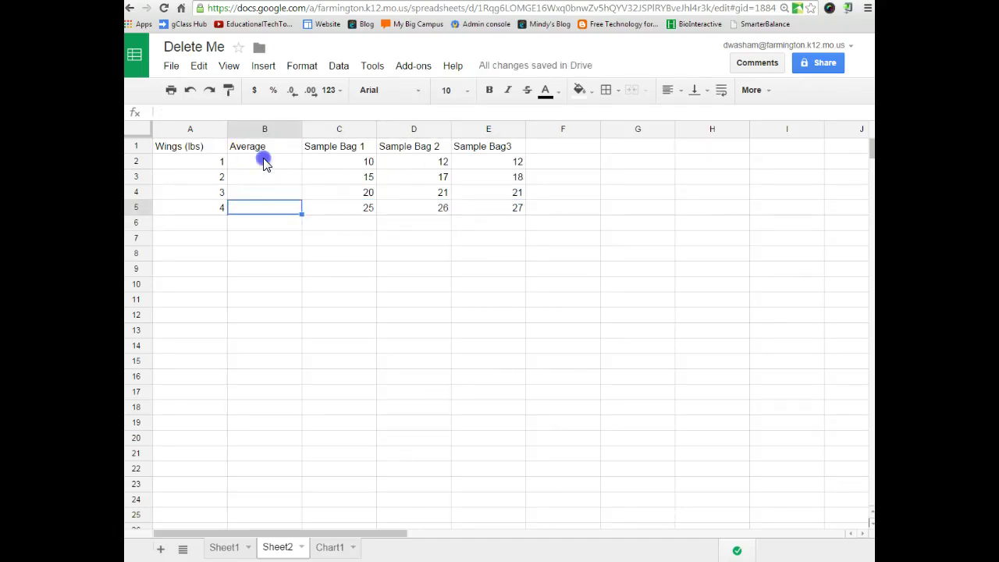
click(261, 159)
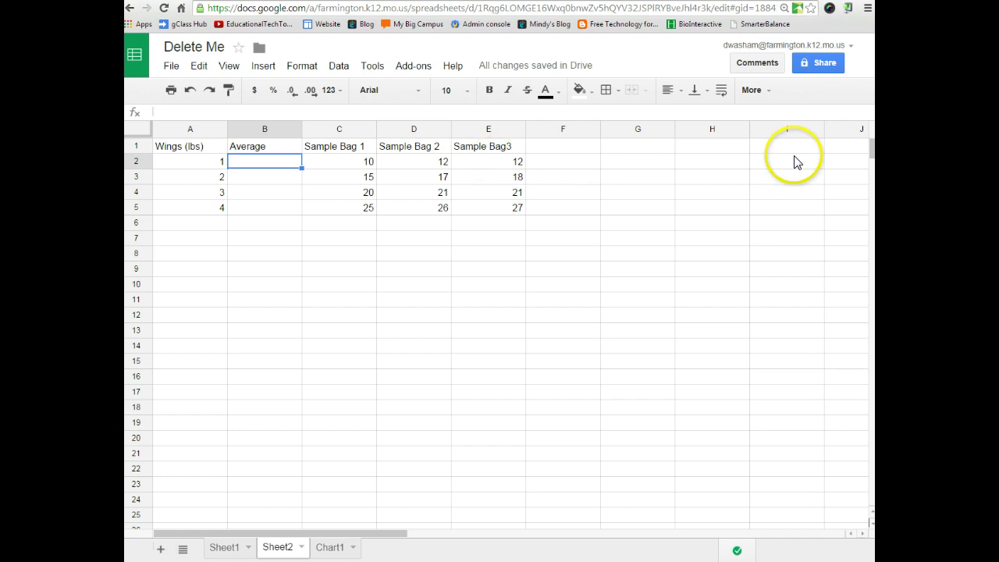
- Put an AVERAGE of C2:E2 in B2 and fill it down to B5
click(768, 95)
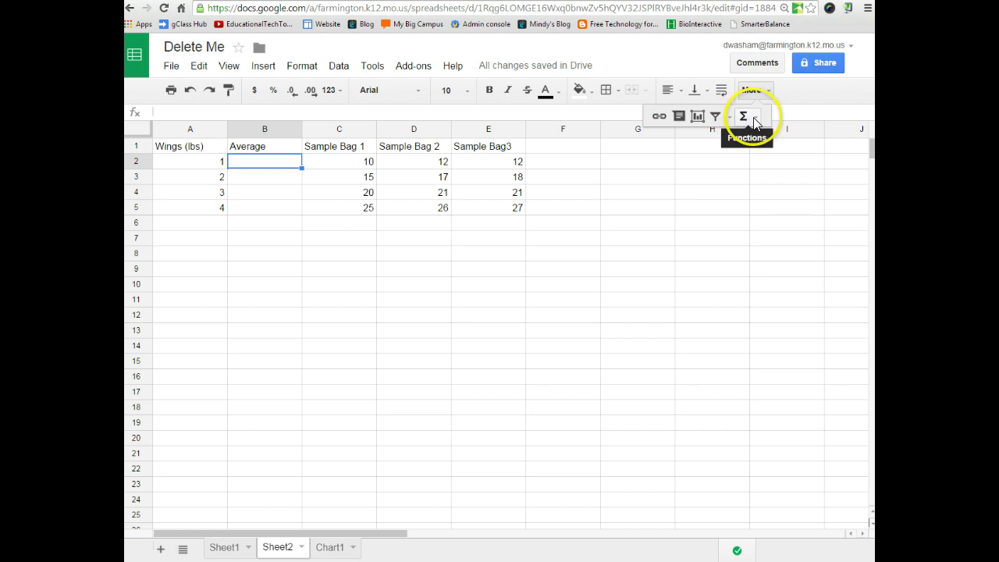
click(754, 117)
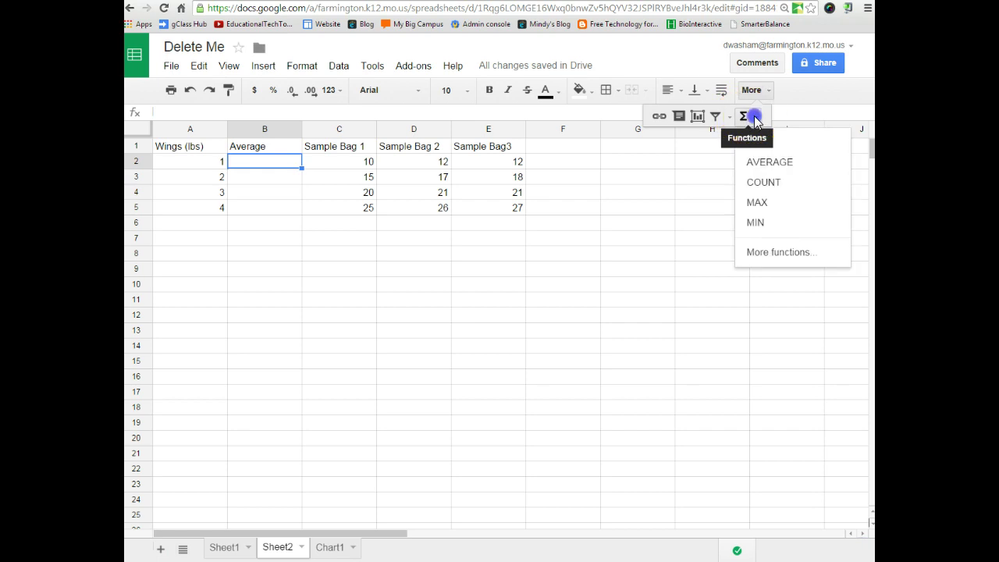
click(770, 162)
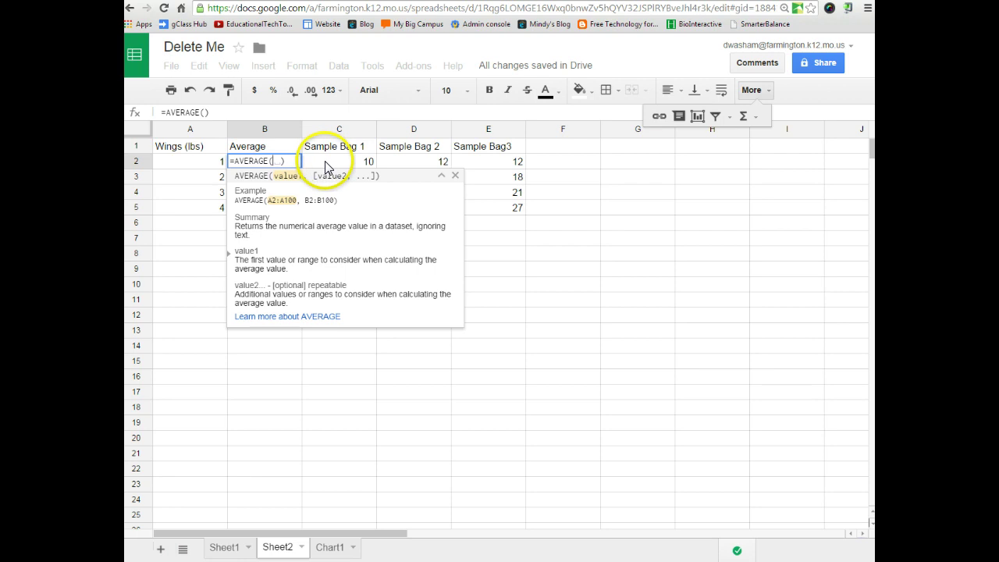
drag(324, 160, 457, 172)
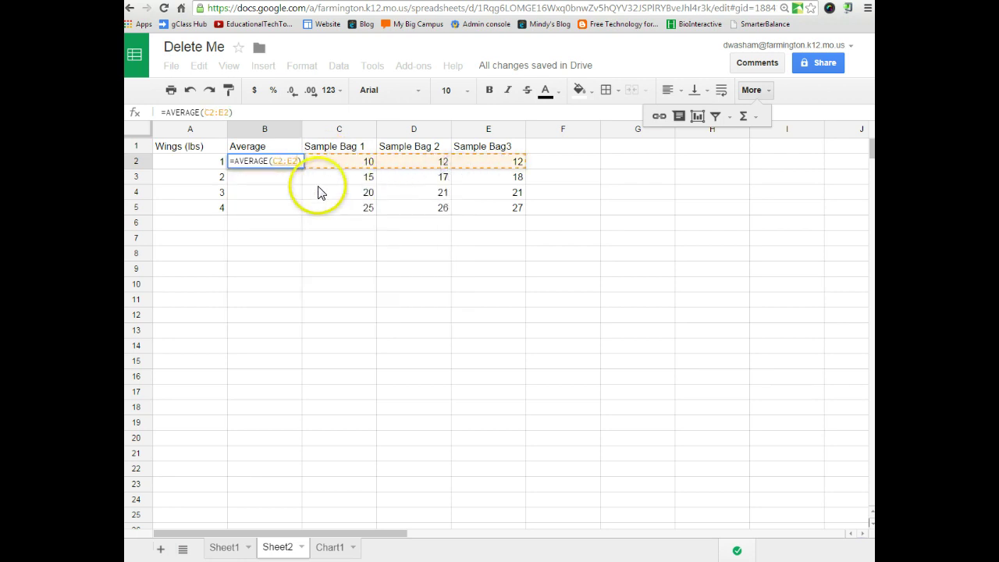
key(Return)
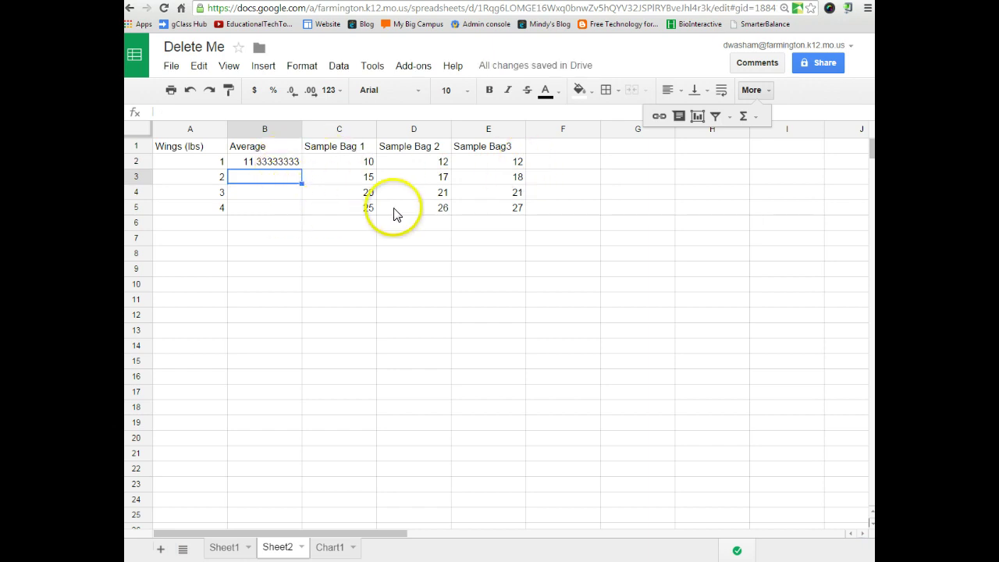
click(283, 164)
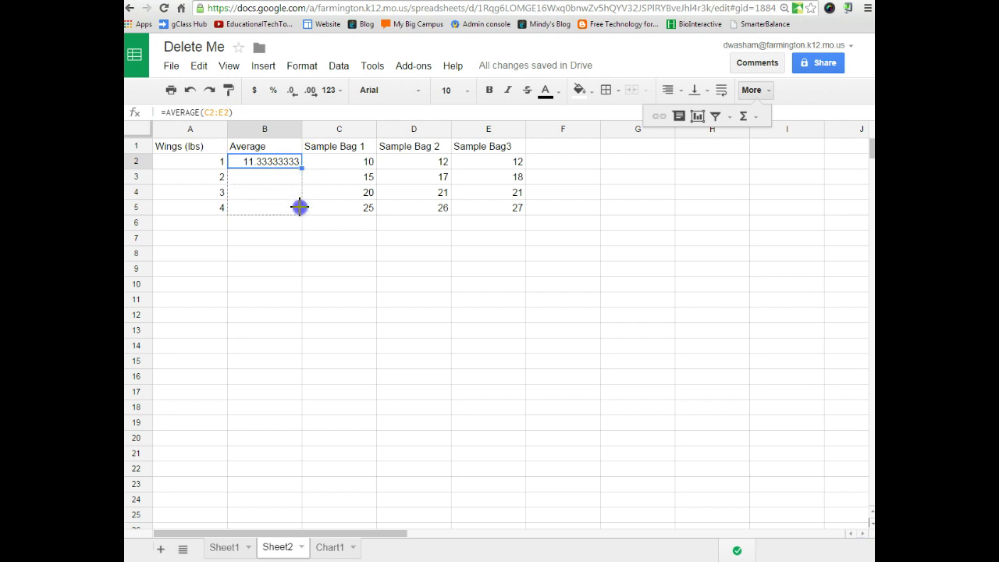
drag(300, 207, 297, 216)
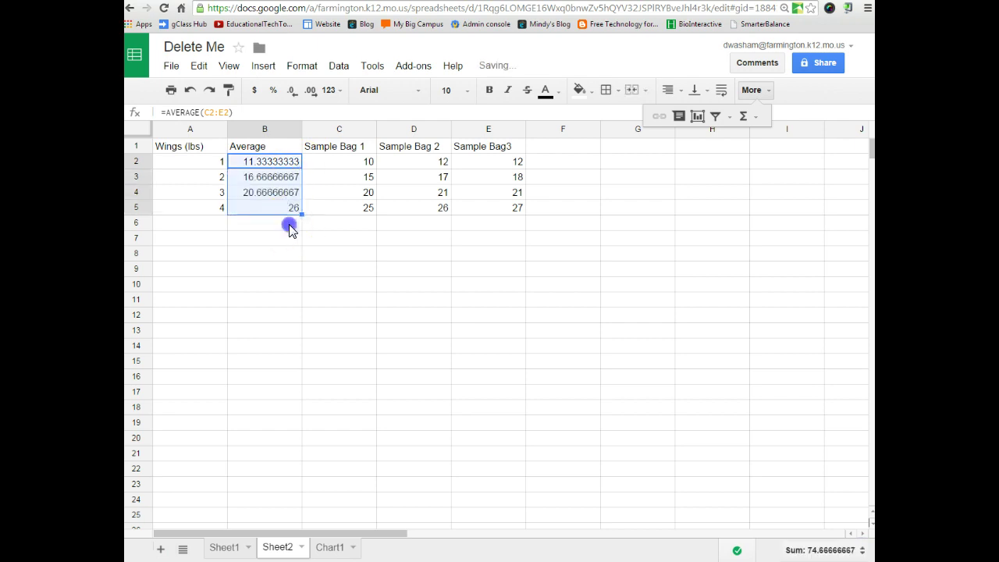
click(289, 228)
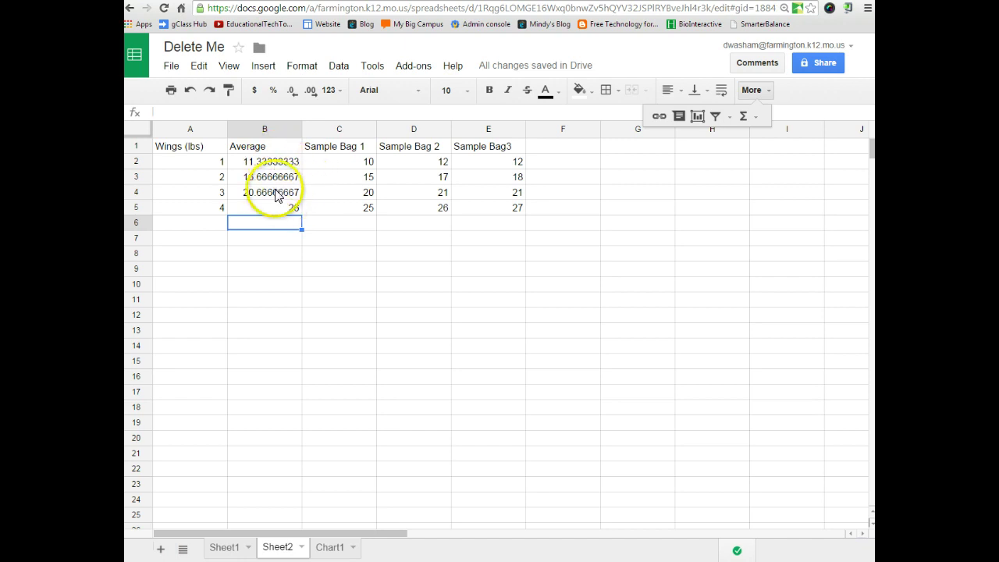
- Format the averages in B2:B5 as Number with two decimals, then select A1:B5
click(234, 162)
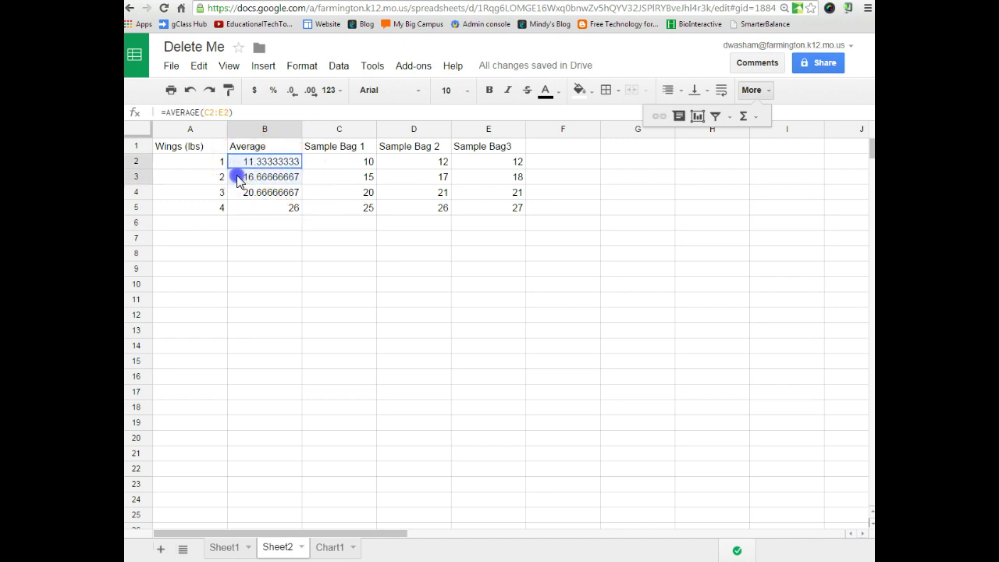
drag(238, 180, 238, 205)
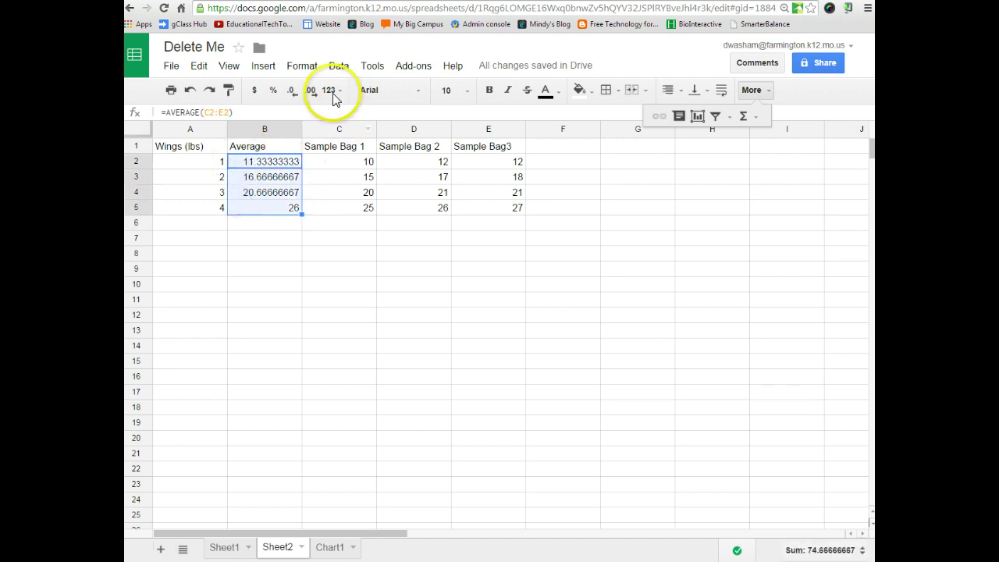
click(303, 66)
mouse_move(312, 91)
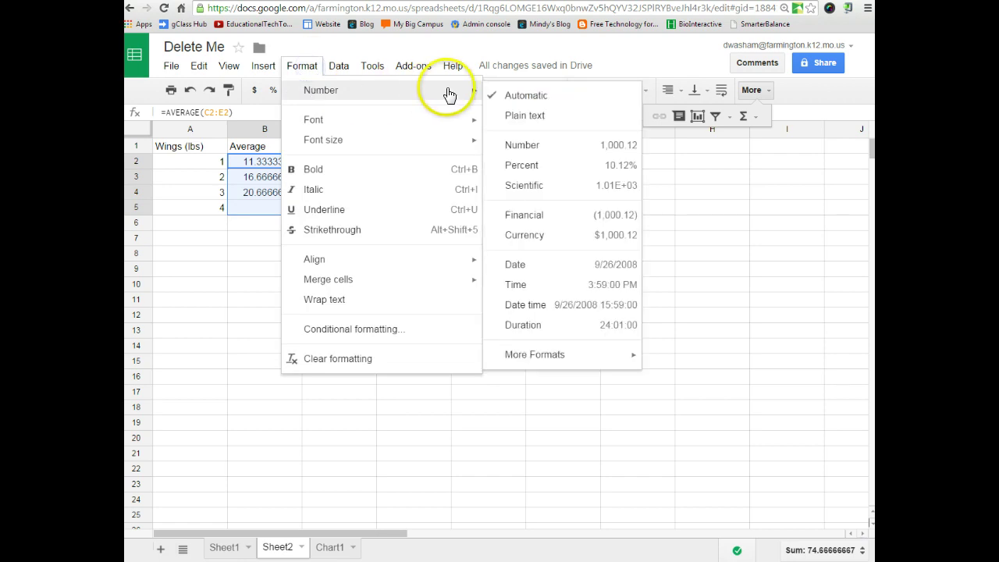
click(535, 149)
click(244, 190)
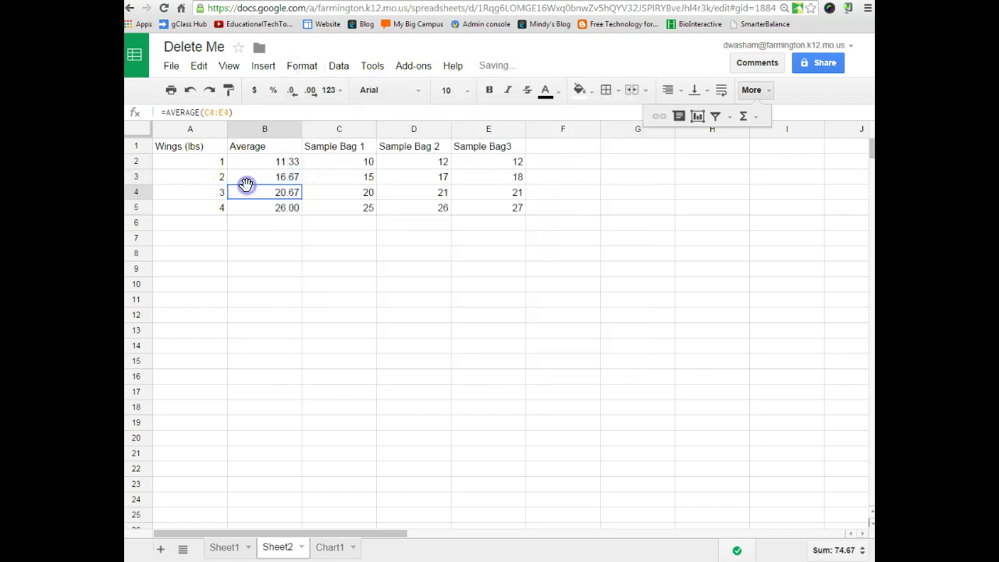
click(310, 225)
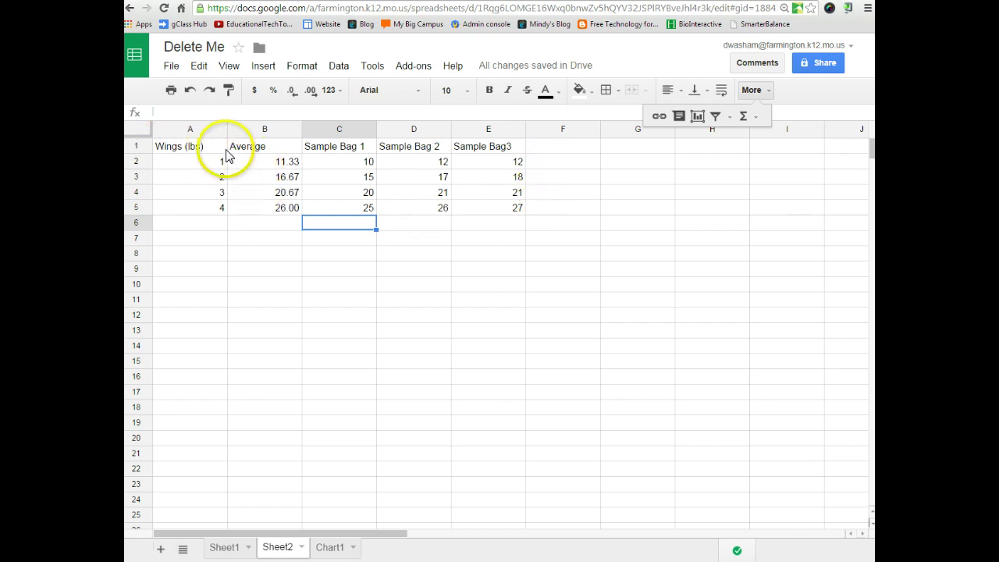
drag(214, 144, 258, 212)
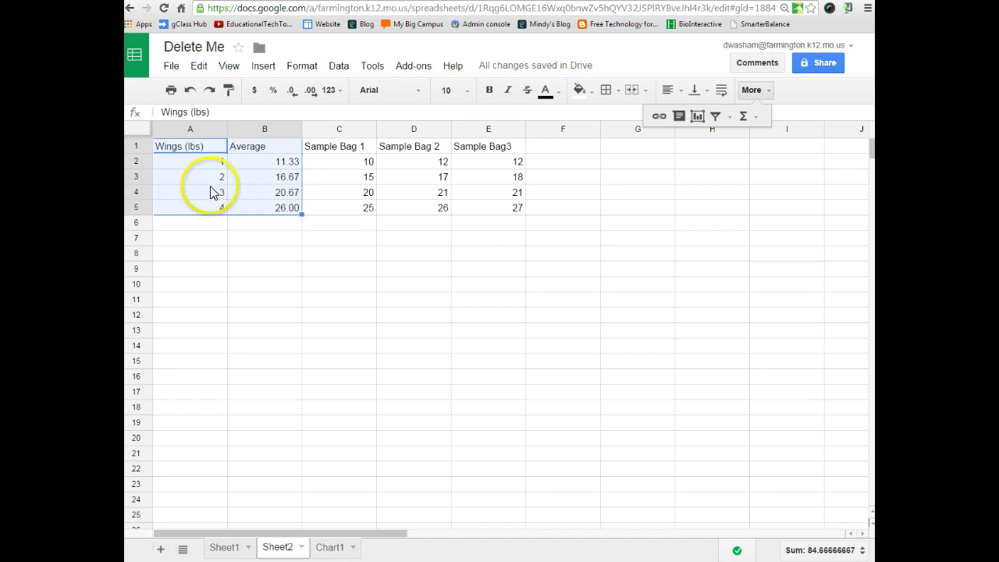
- Insert a line chart of A1:B5 using the Wings (lbs) column as labels
click(698, 117)
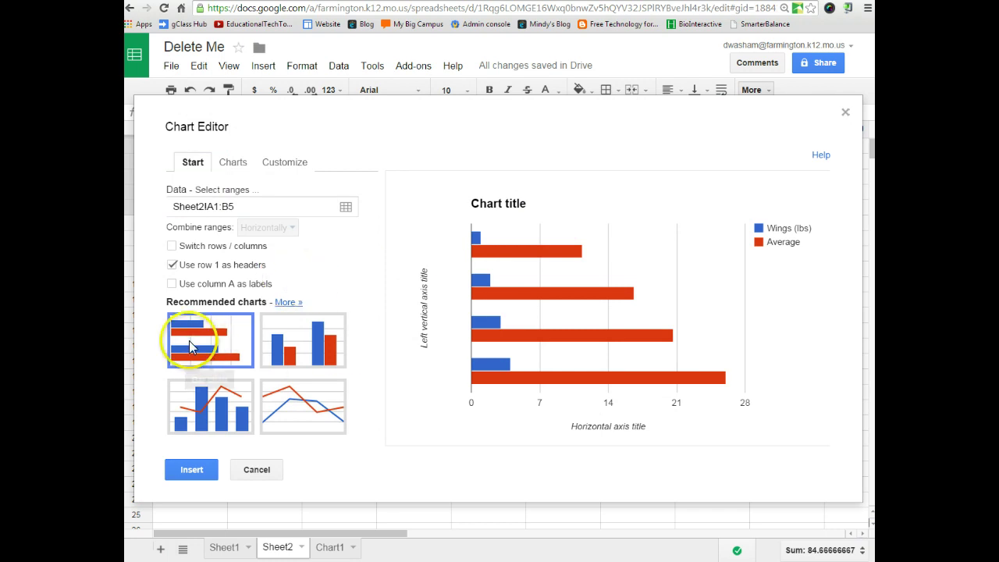
click(302, 402)
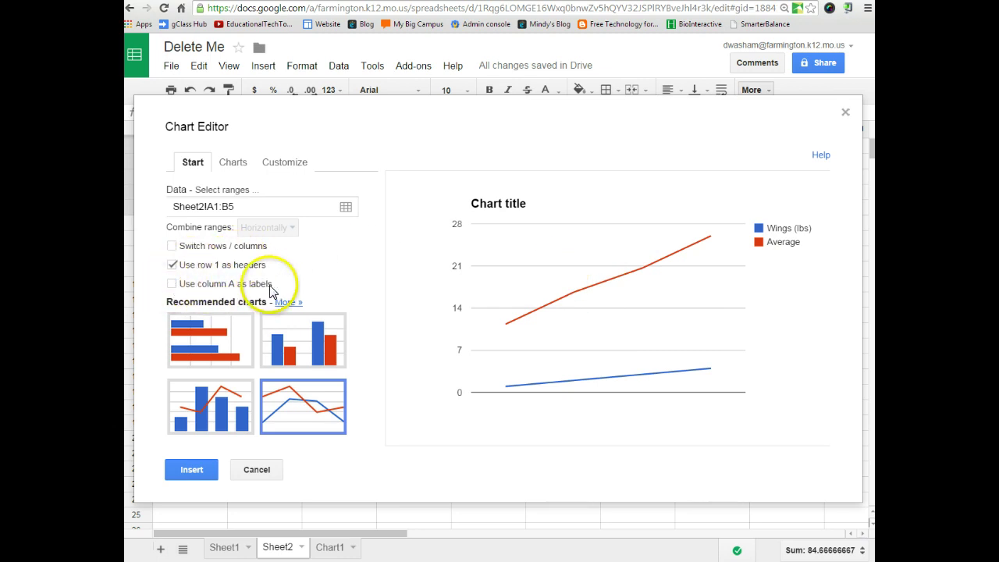
click(172, 284)
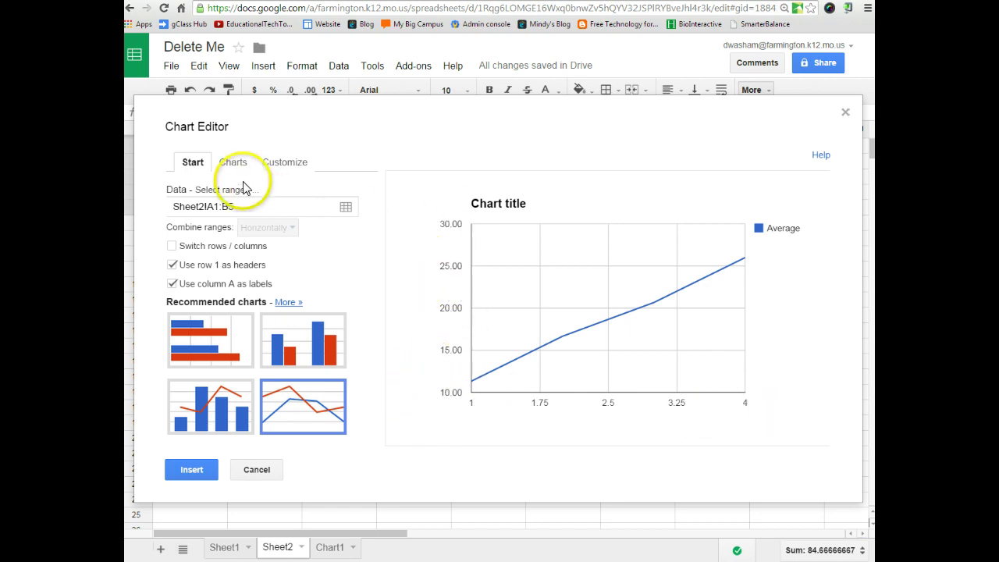
- Title the chart 'The Effect of lbs on number of wings' and set the legend to None
click(290, 167)
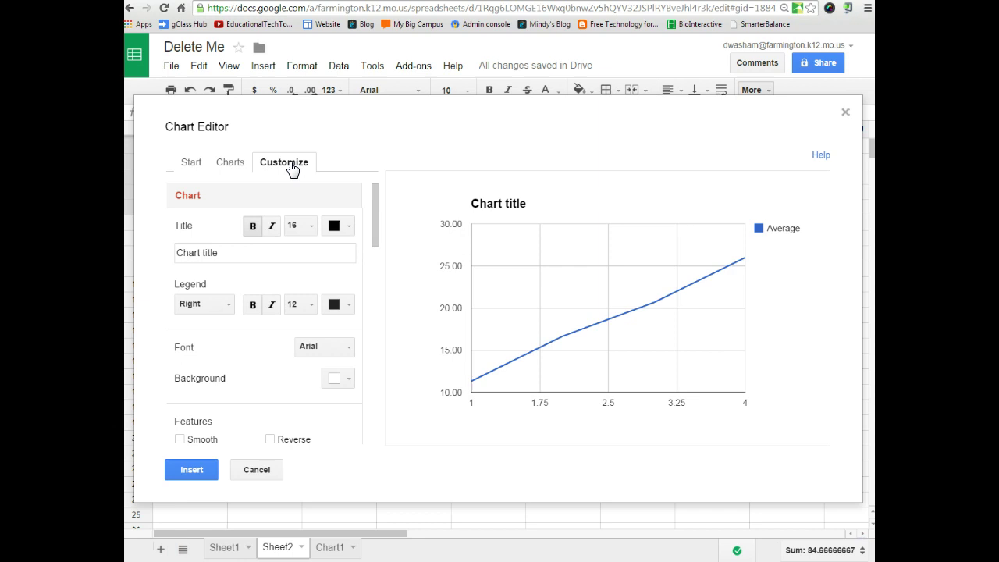
click(224, 251)
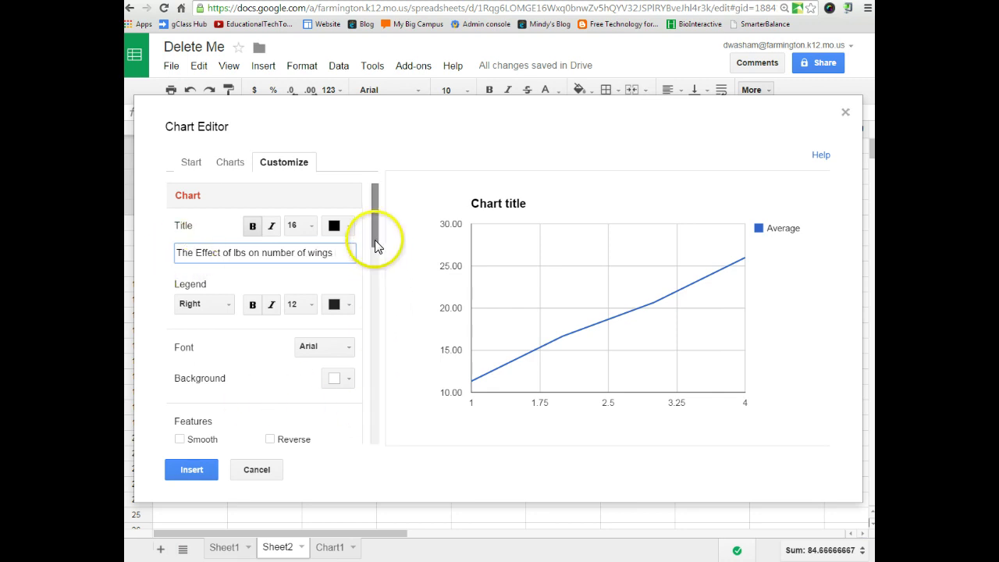
mouse_move(375, 229)
mouse_down()
mouse_move(377, 320)
mouse_move(372, 233)
mouse_up()
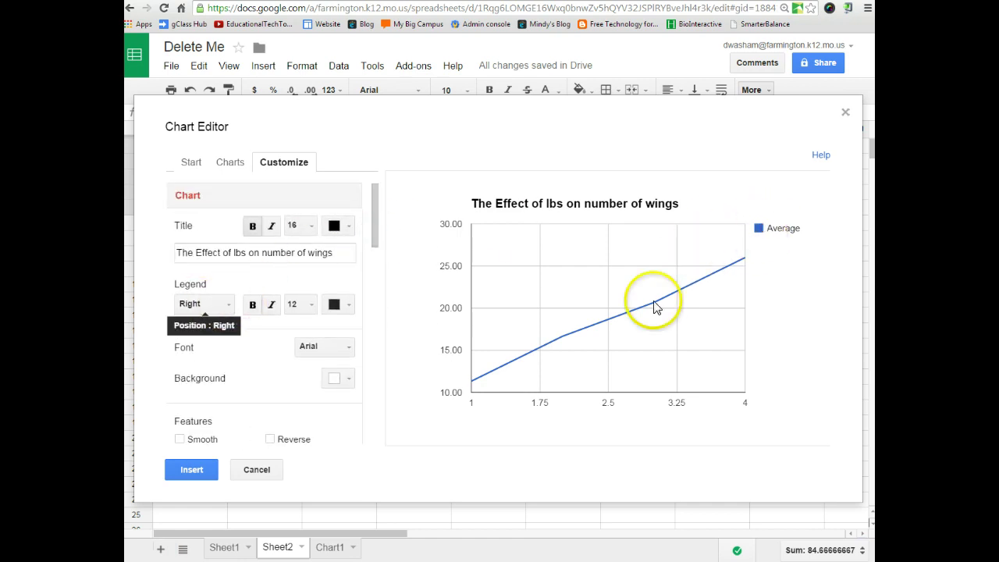
click(223, 305)
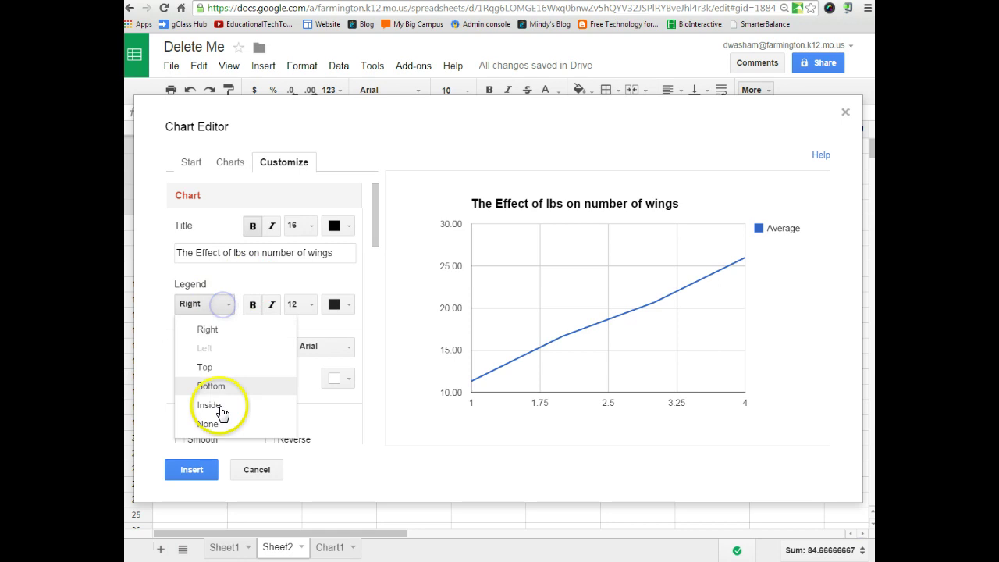
click(217, 420)
drag(374, 229, 375, 309)
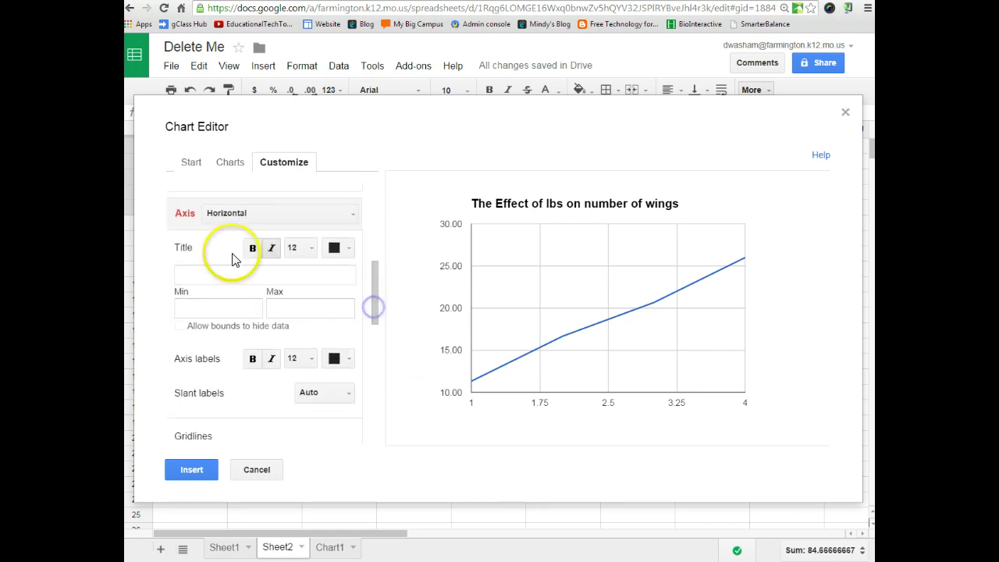
- Title the horizontal axis Wings (lbs) and the left vertical axis Number of Wings
click(236, 276)
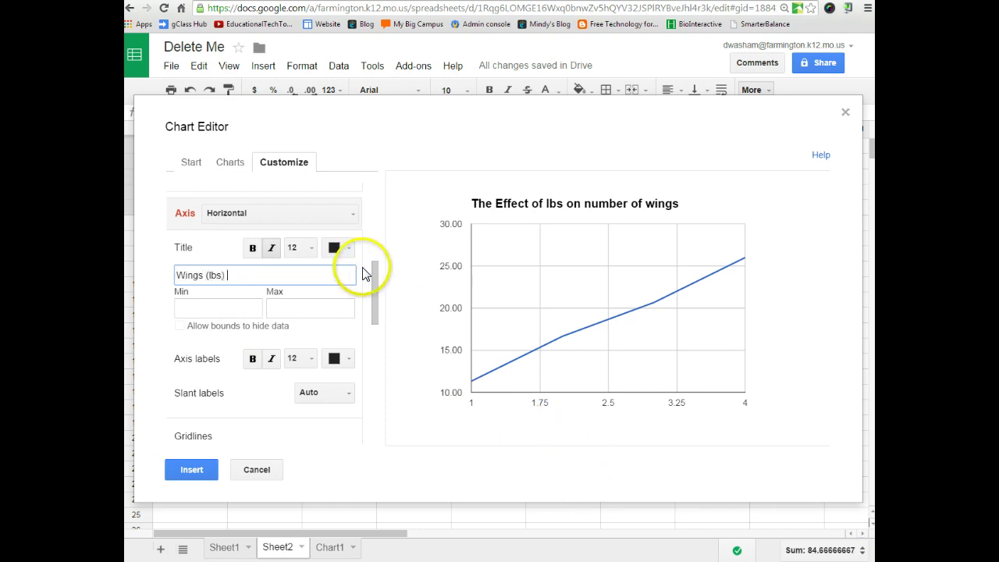
mouse_move(375, 274)
mouse_down()
mouse_move(375, 312)
mouse_move(375, 272)
mouse_up()
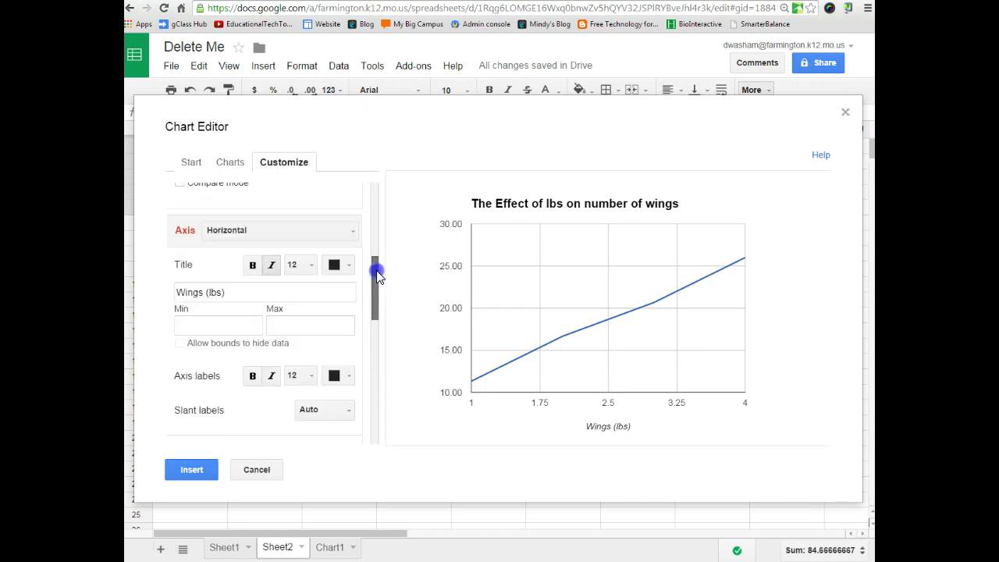
click(353, 230)
click(307, 275)
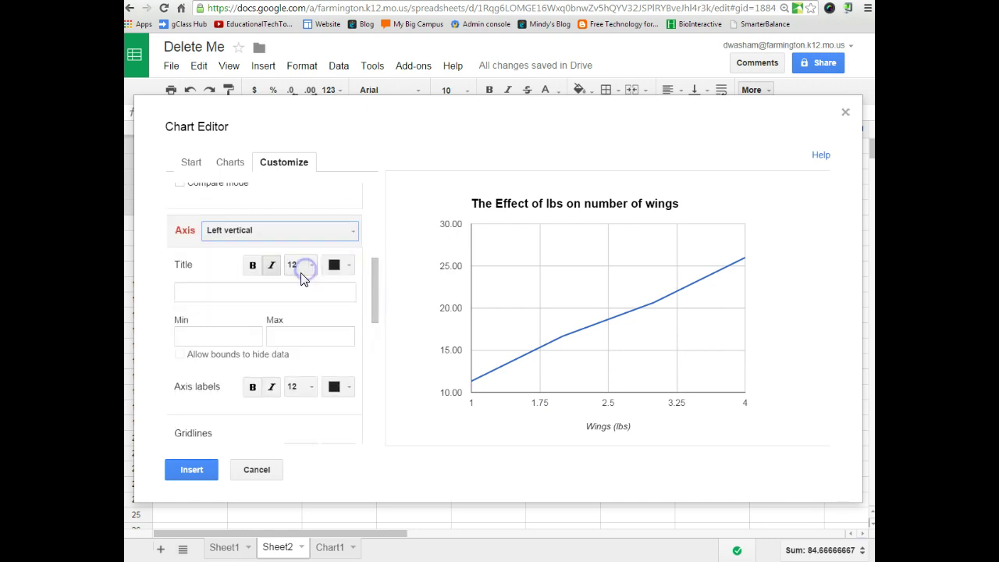
click(267, 291)
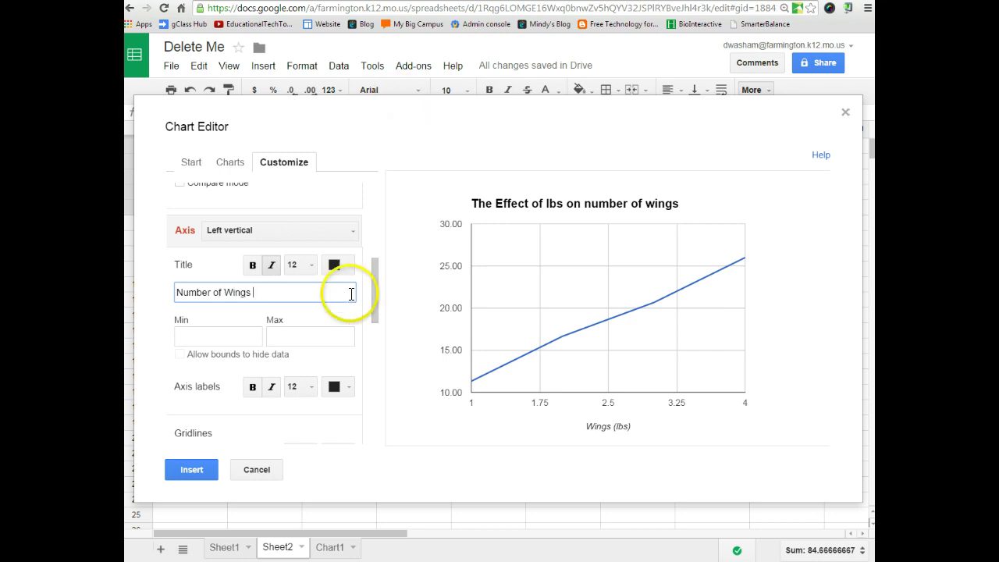
click(331, 342)
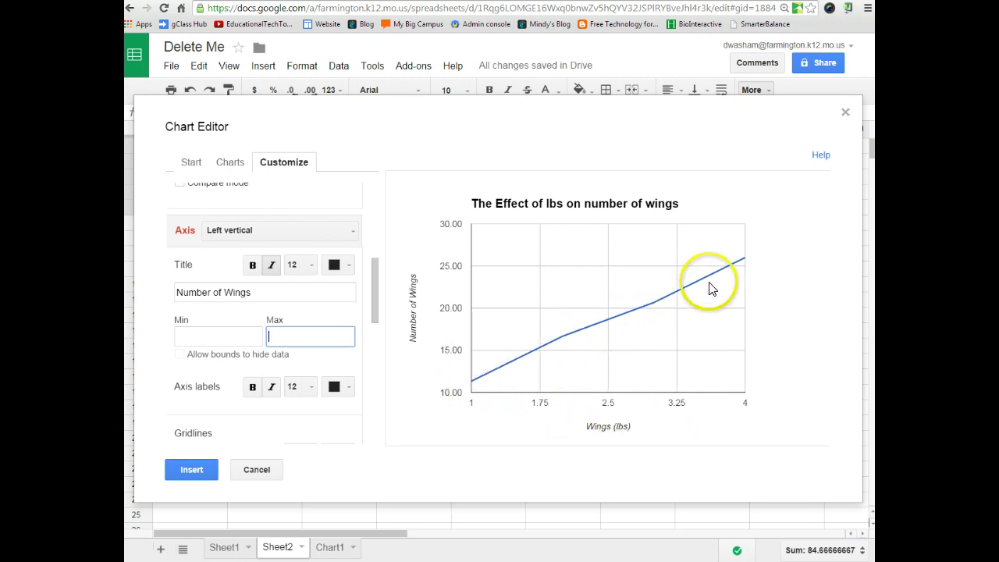
click(512, 260)
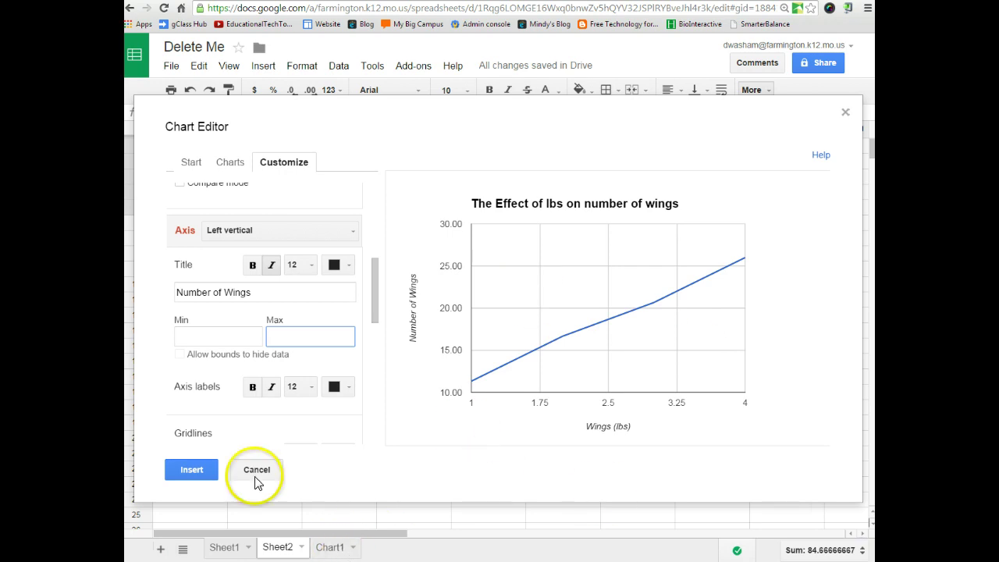
- Insert the line chart and move it onto its own sheet, Chart2
click(193, 470)
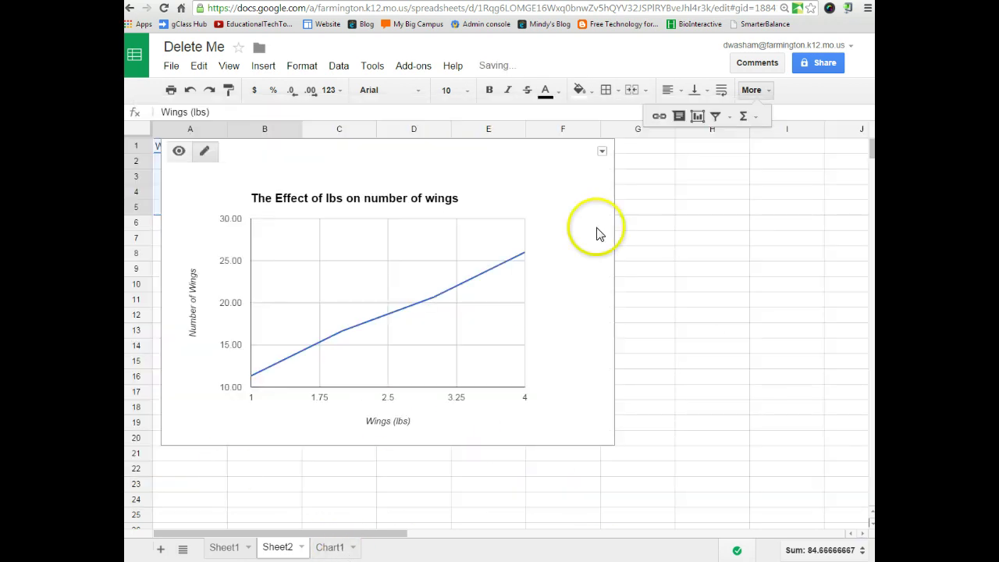
click(601, 152)
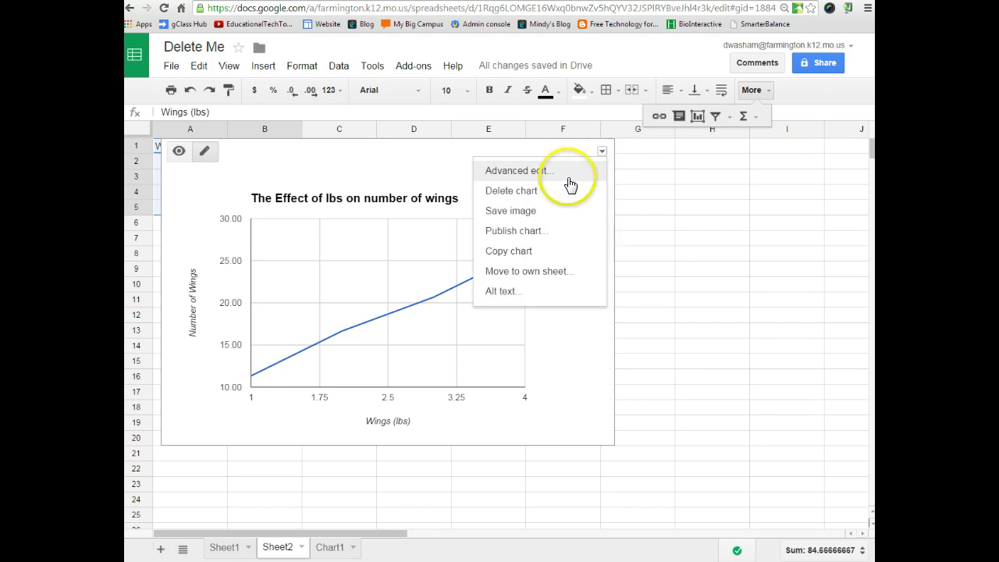
click(546, 273)
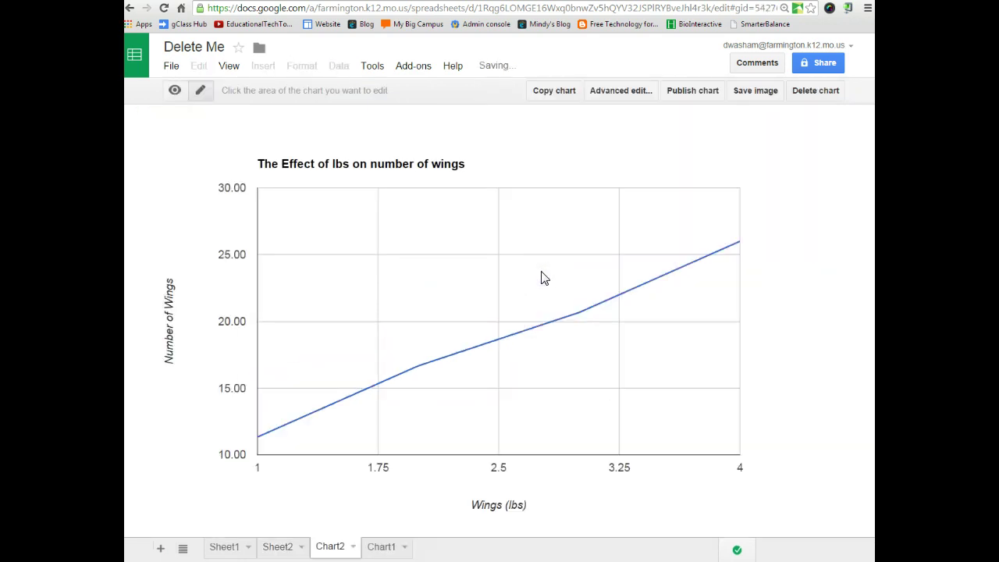
- Check the Sheet1, Sheet2, Chart1 and Chart2 tabs, then save the Chart2 line chart as image.png
click(227, 547)
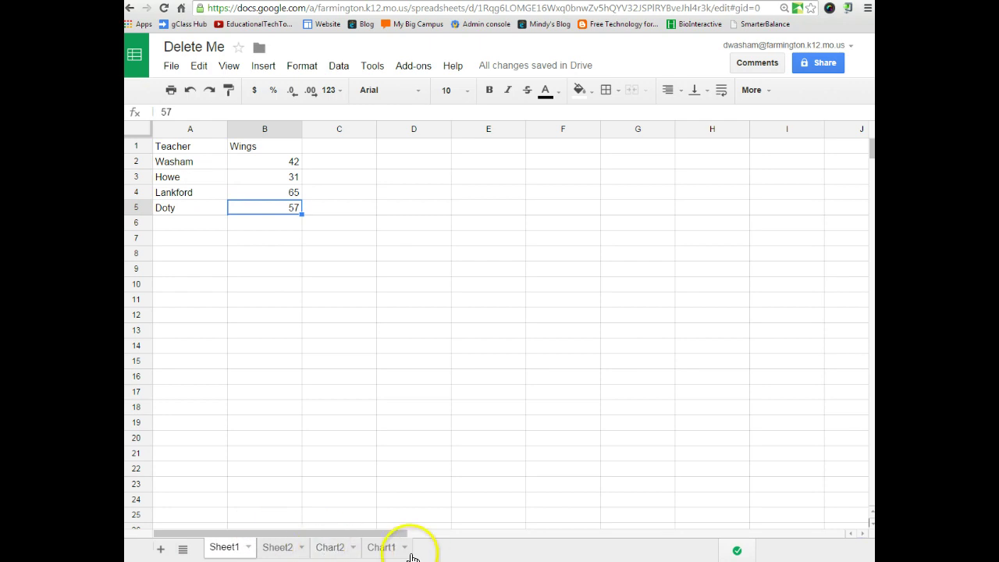
click(384, 547)
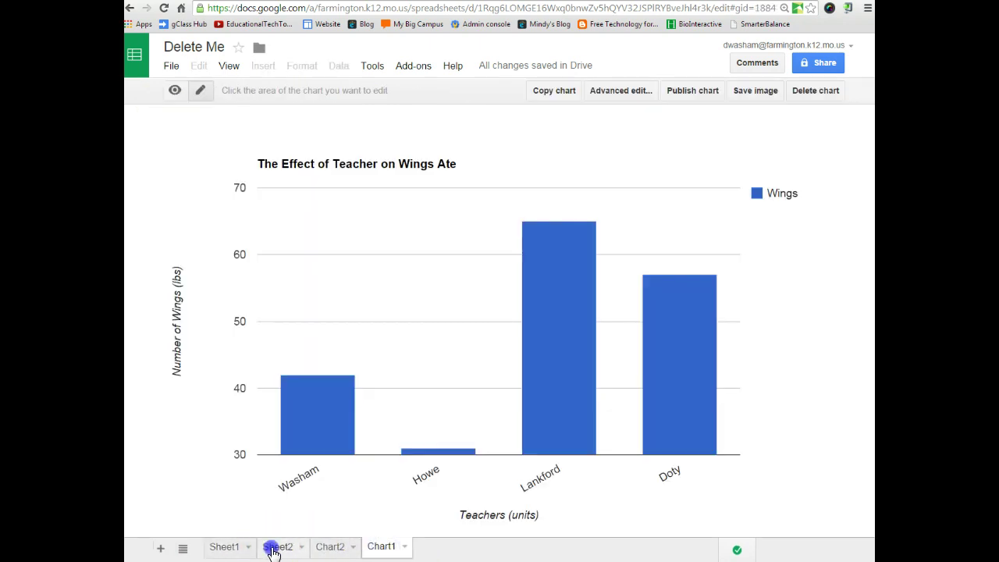
click(272, 548)
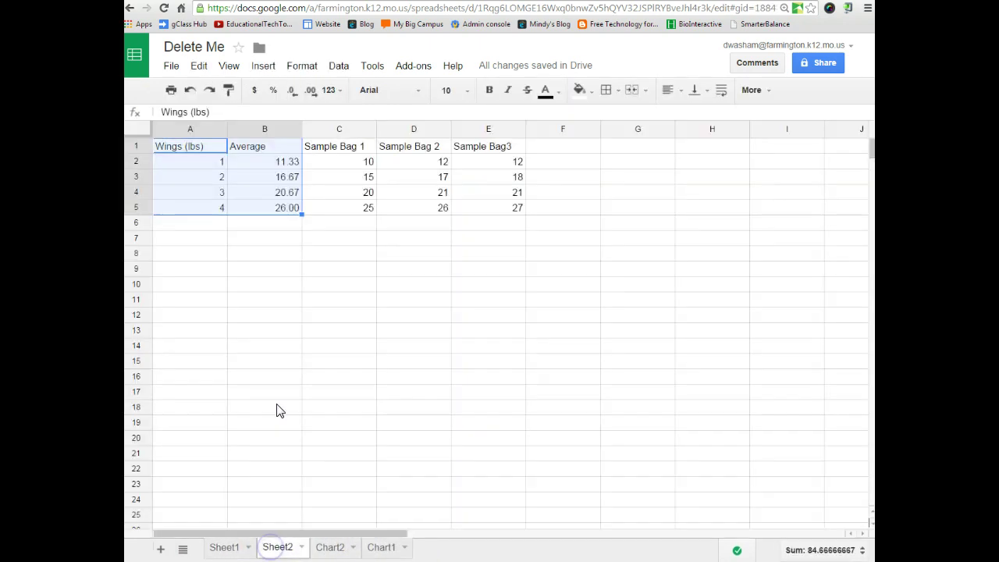
click(328, 549)
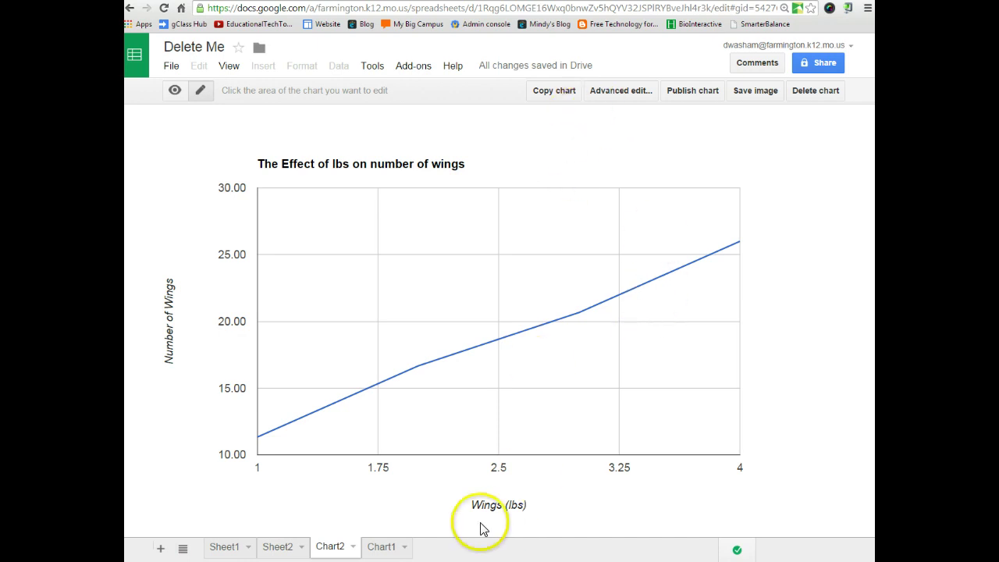
click(385, 547)
click(332, 549)
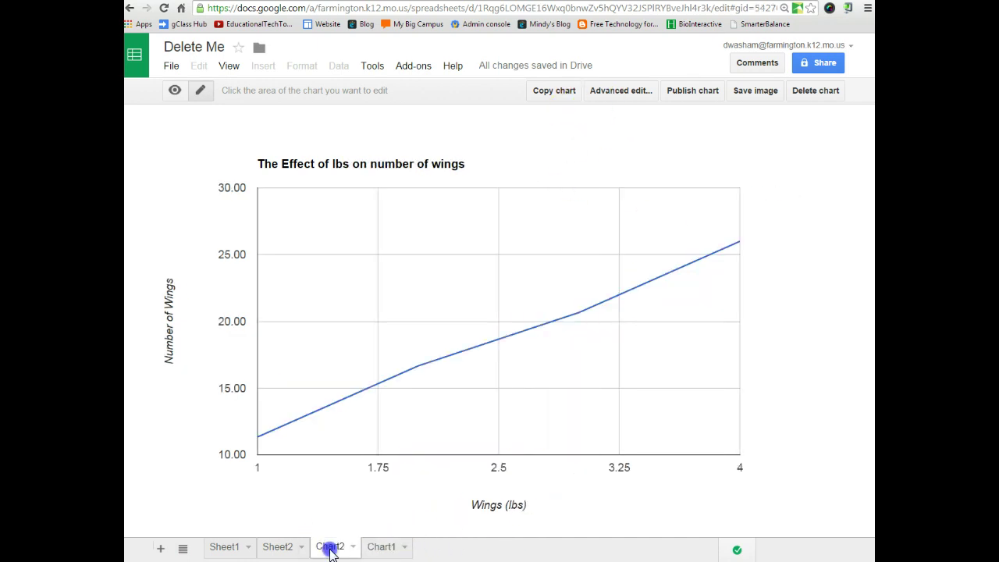
click(753, 97)
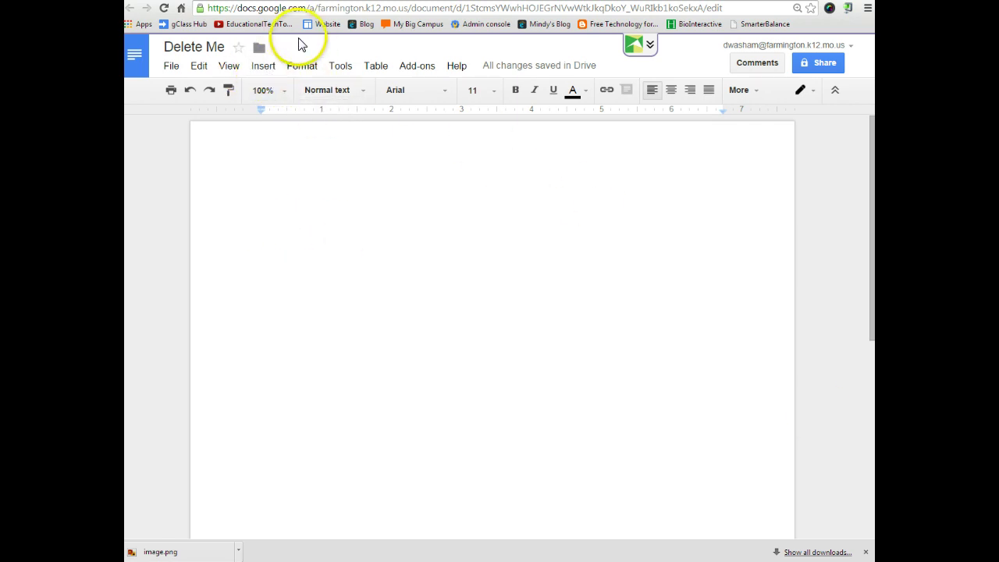
- Upload the saved chart image from Downloads into the 'Delete Me' document
click(264, 68)
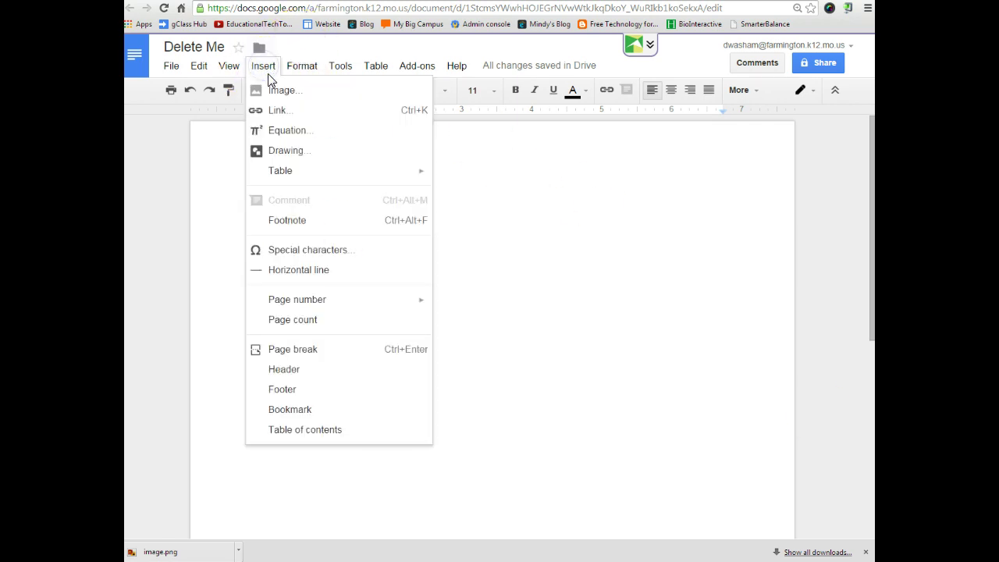
click(280, 91)
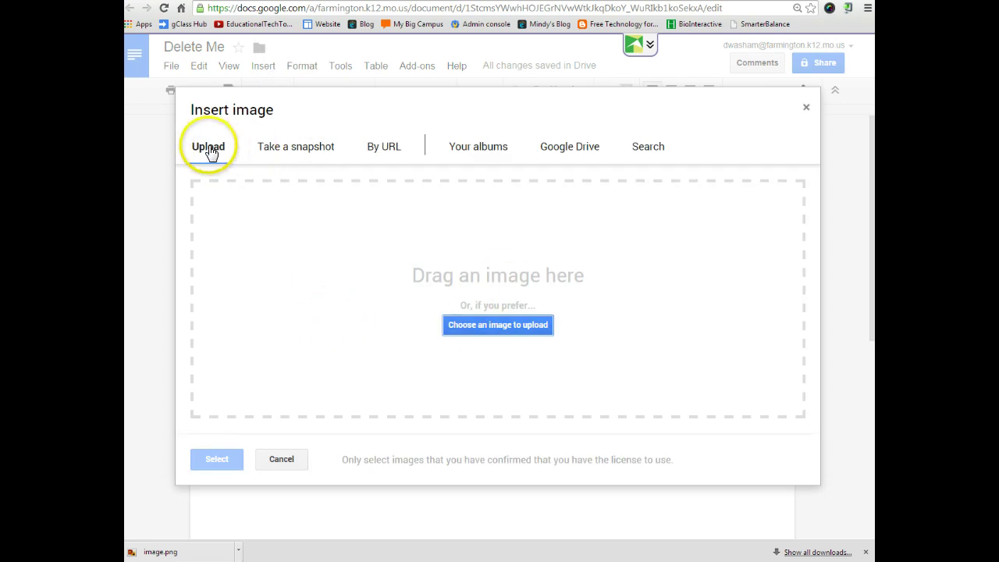
click(478, 331)
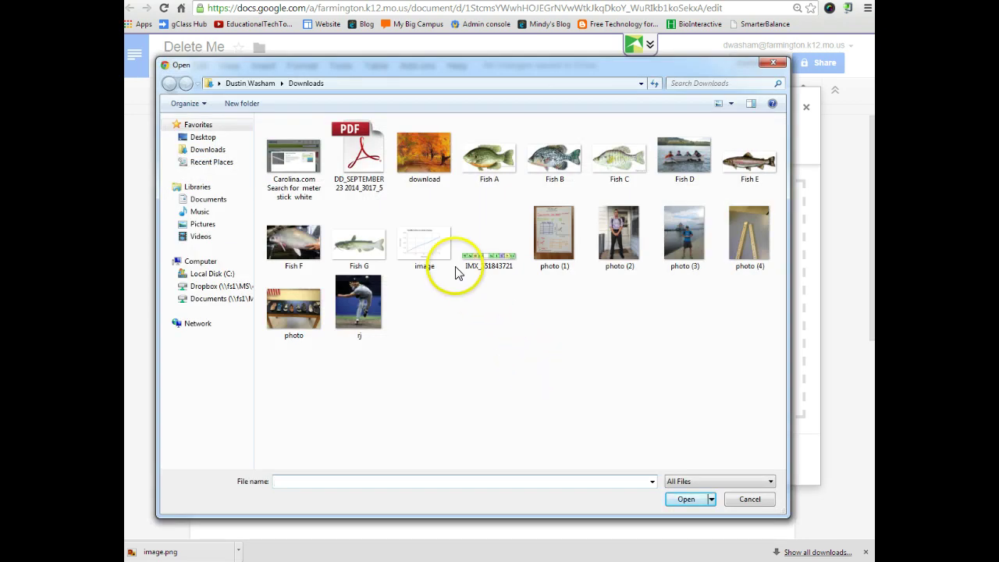
click(427, 250)
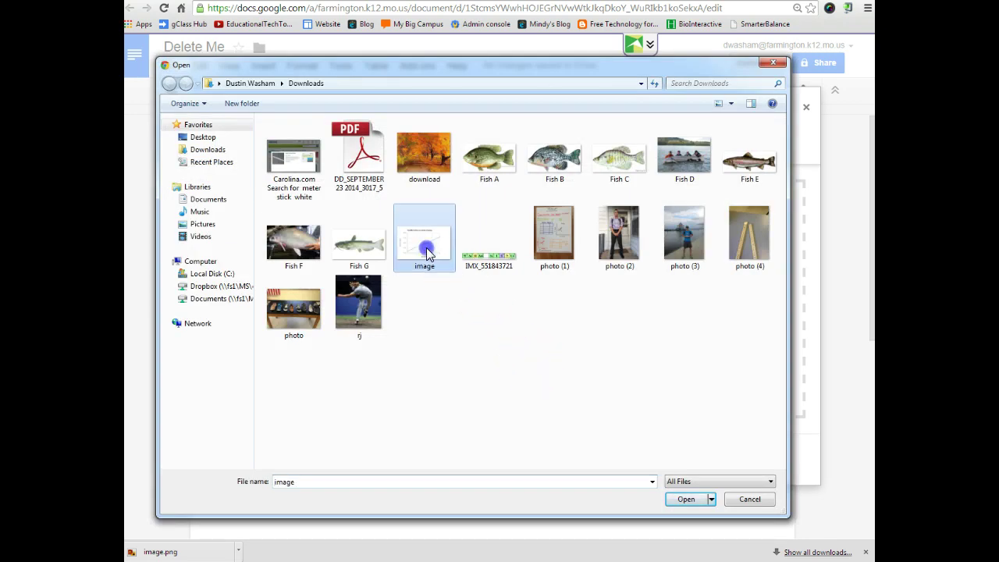
click(681, 500)
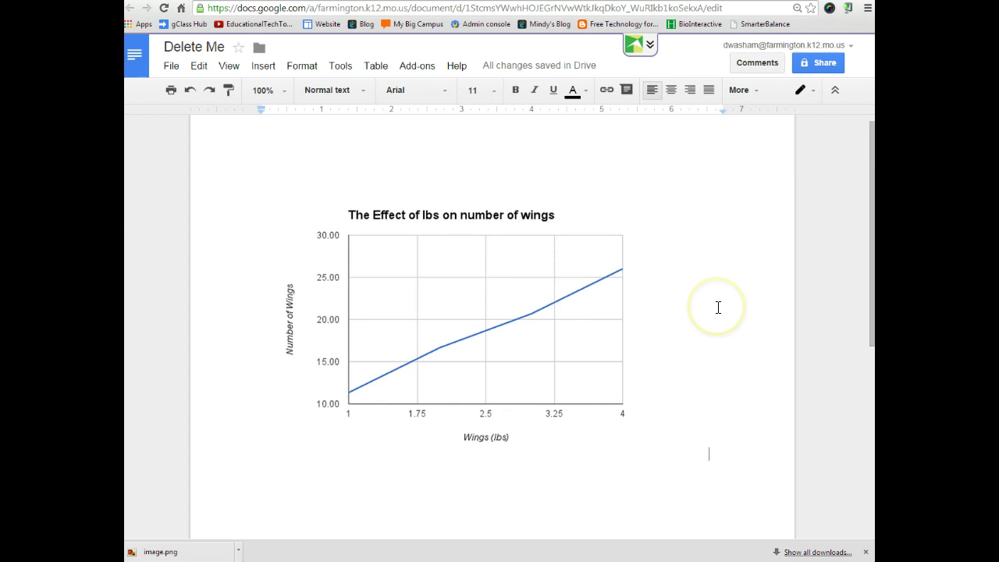
- Below the image, add a numbered list reading 'answer' and 'here'
click(718, 307)
key(Return)
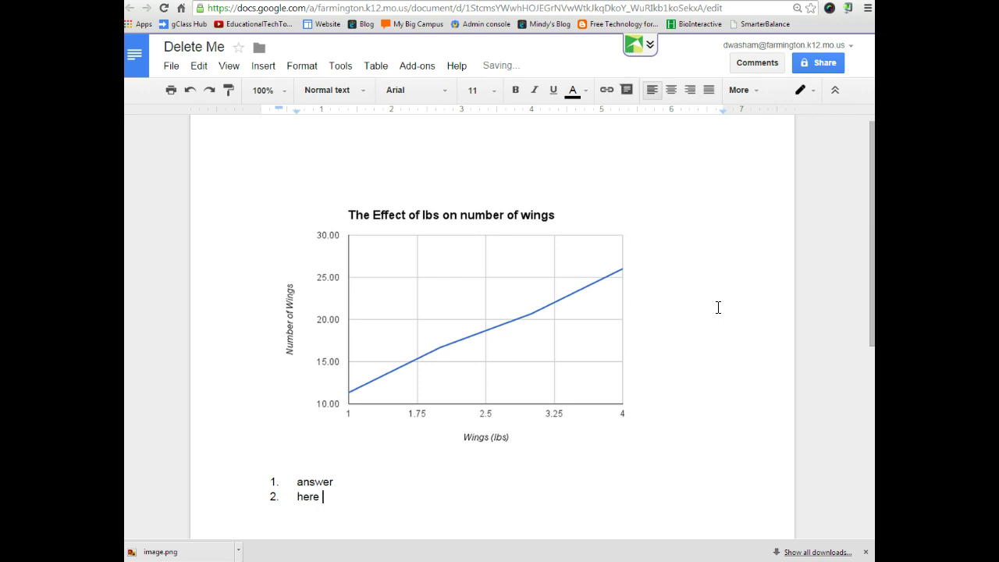
click(724, 291)
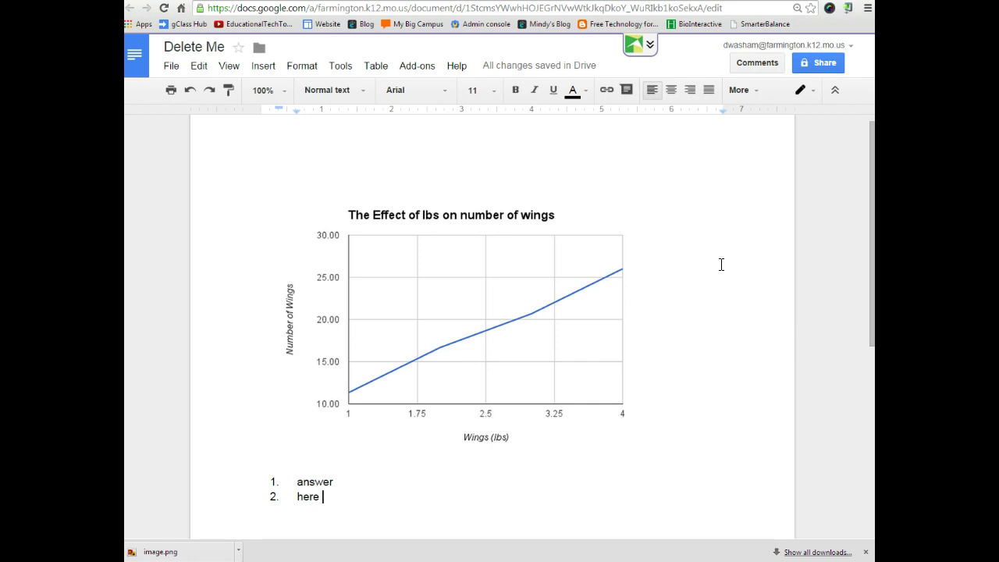
click(698, 355)
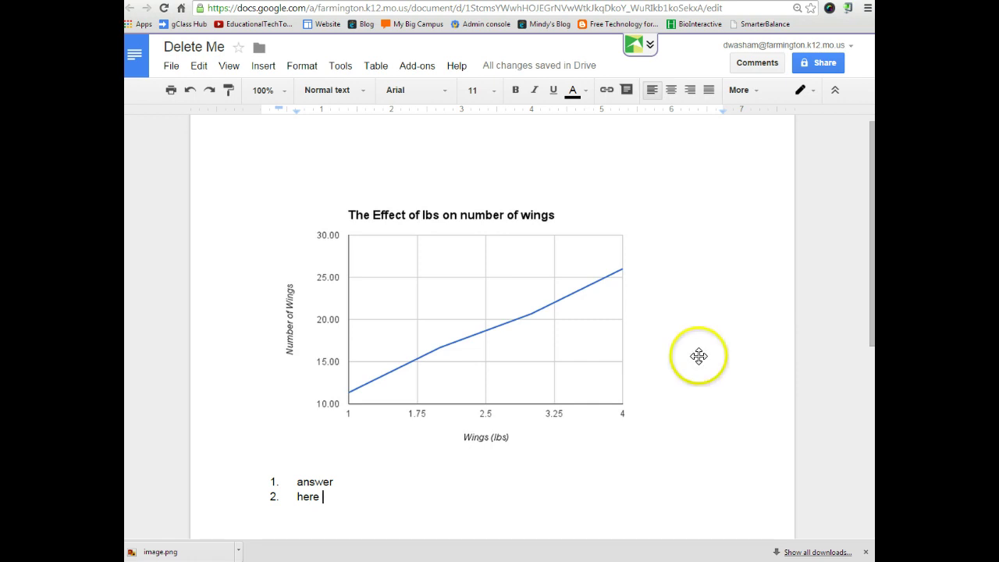